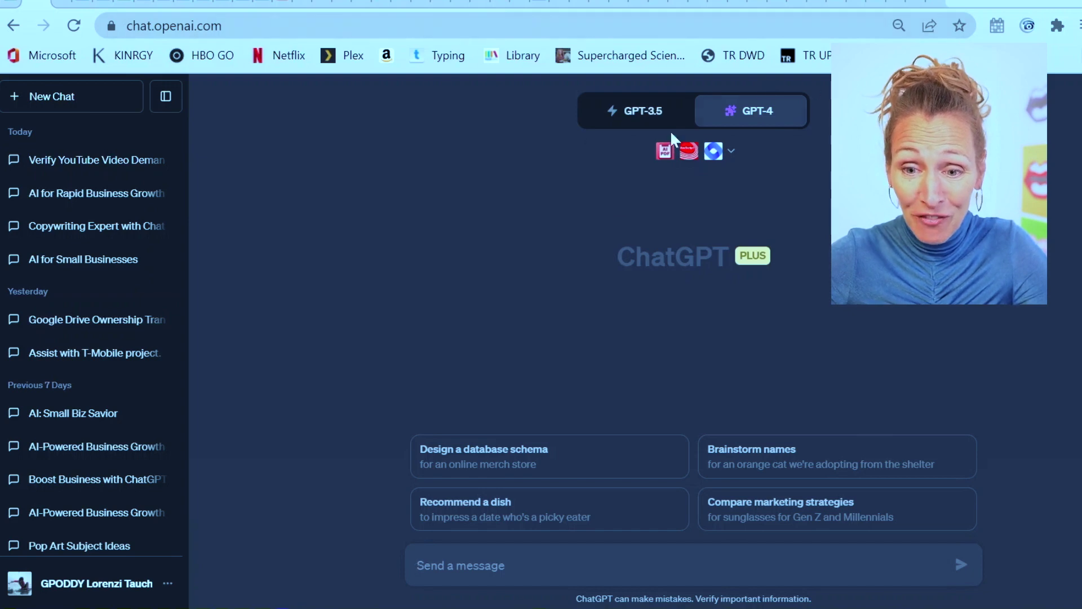
Switch to GPT-4 and confirm the Ai PDF, VoxScript and Photorealistic plugins are enabled
{"action": "mouse_move", "coordinate": [733, 169]}
{"action": "left_click", "coordinate": [750, 110]}
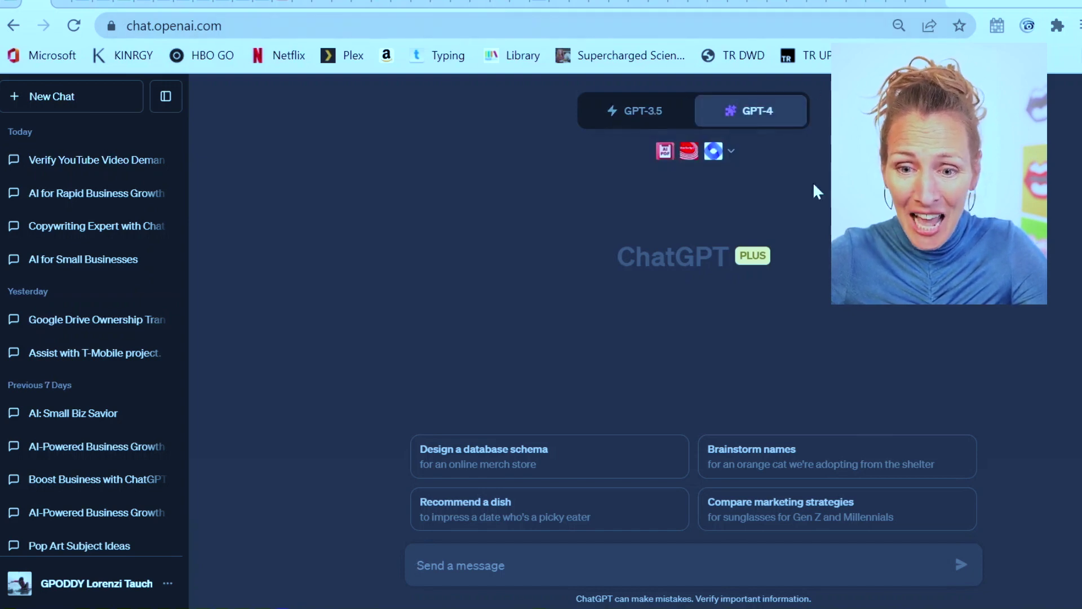
{"action": "left_click", "coordinate": [732, 159]}
{"action": "scroll", "coordinate": [754, 274], "scroll_direction": "down", "scroll_amount": 3}
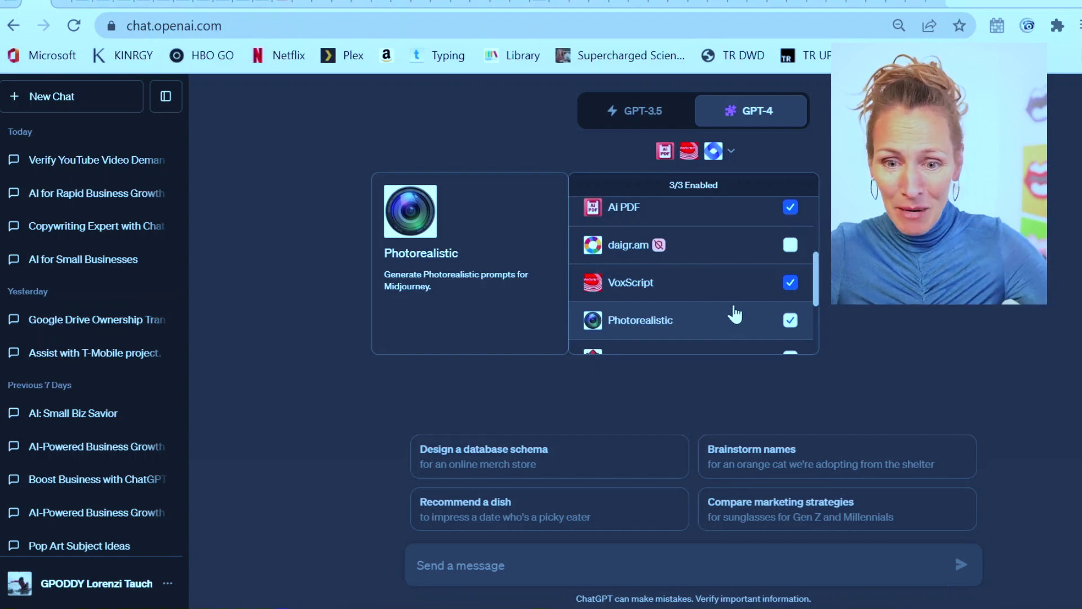
{"action": "scroll", "coordinate": [723, 305], "scroll_direction": "up", "scroll_amount": 1}
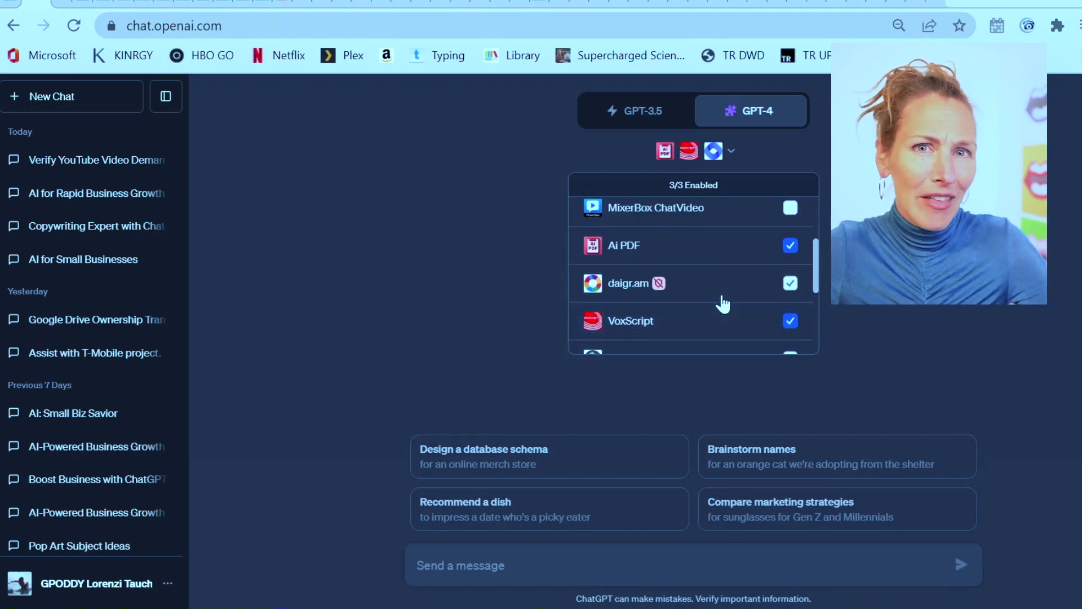
{"action": "scroll", "coordinate": [723, 305], "scroll_direction": "down", "scroll_amount": 3}
{"action": "left_click", "coordinate": [901, 310]}
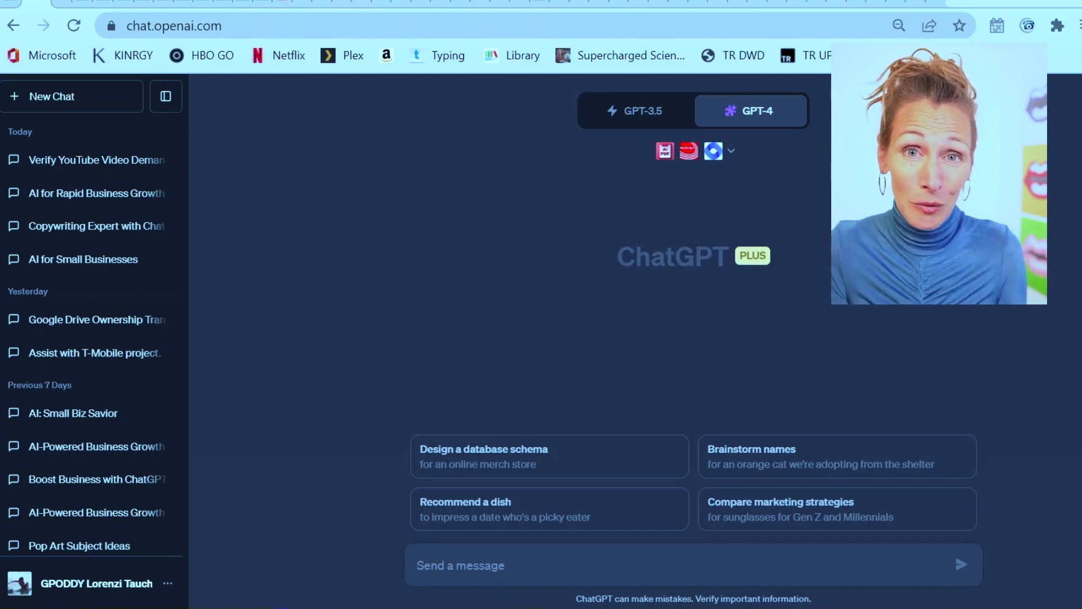
Send the prepared prompt asking for YouTube Shorts best practices to grow watch time and subscribers
{"action": "type", "text": "Hi !  I need your help with a project!  I need to start making youtube shorts for my channel.  I don't know anything about Shorts, and I want to get your help making incredible, expert, killer scripts and content ideas!  Our goals are to build retention time (watch time) within the short, and to gain subscribers.  Let's start with the basics, can you give me best practices for YT Shorts development?"}
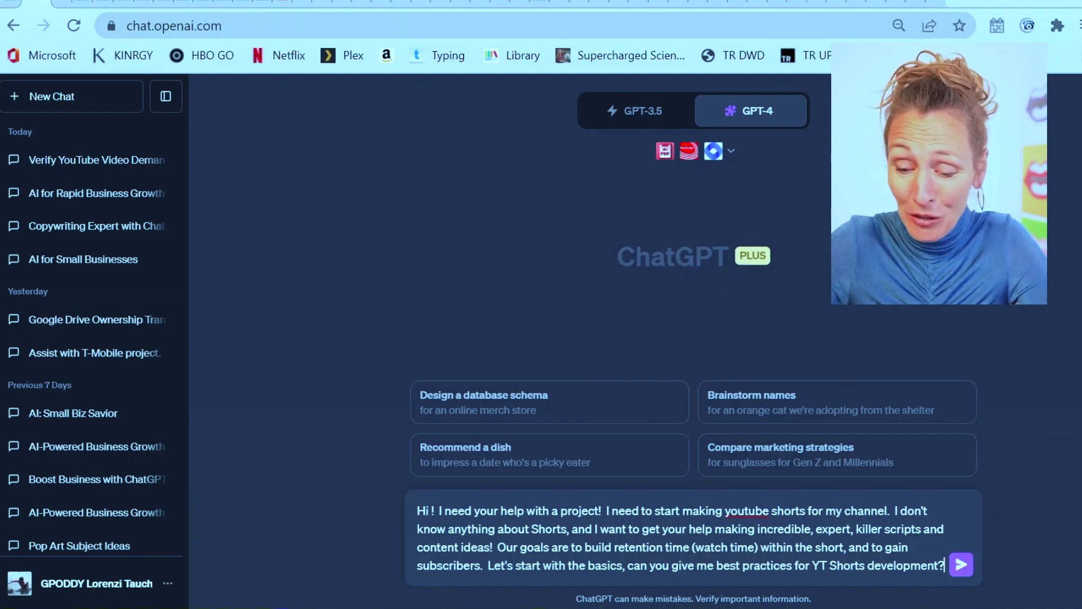
{"action": "key", "text": "Return"}
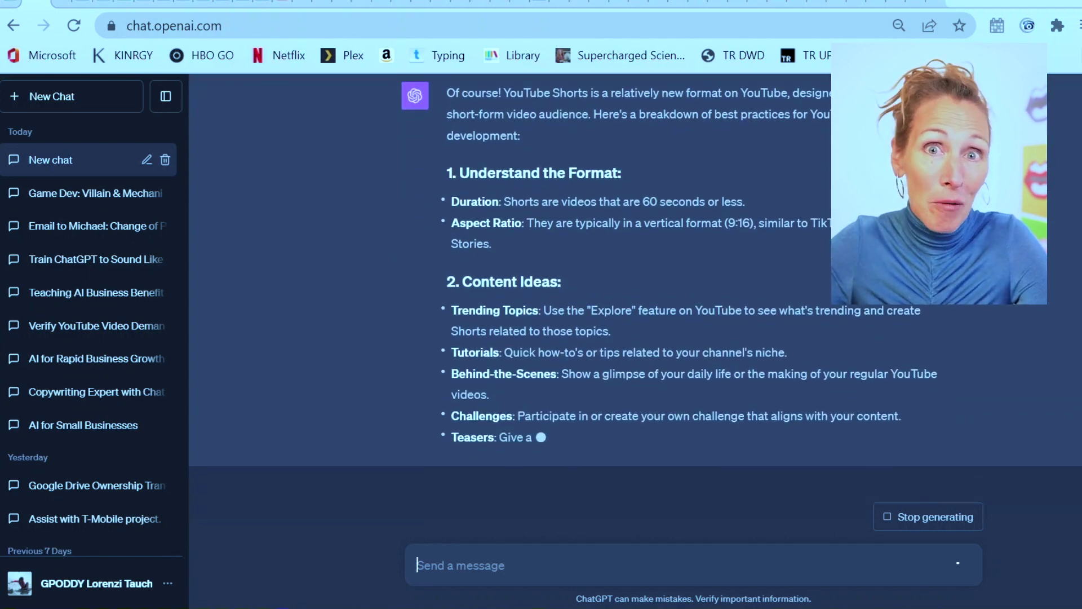
Scroll through the best-practices reply until it ends at tip 10, Consistency
{"action": "scroll", "coordinate": [661, 347], "scroll_direction": "up", "scroll_amount": 2}
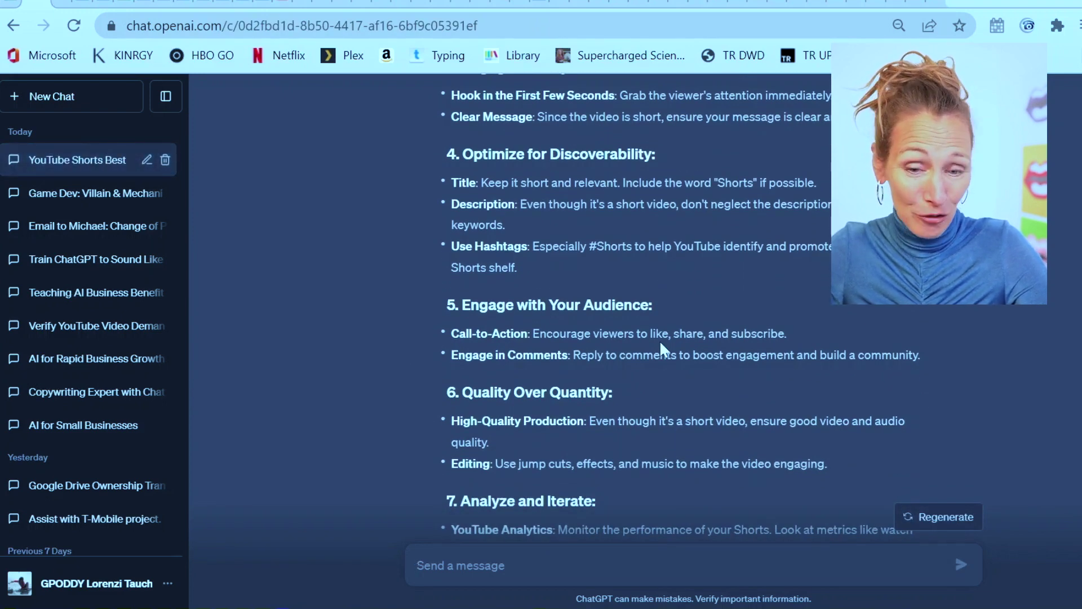
{"action": "scroll", "coordinate": [660, 344], "scroll_direction": "down", "scroll_amount": 3}
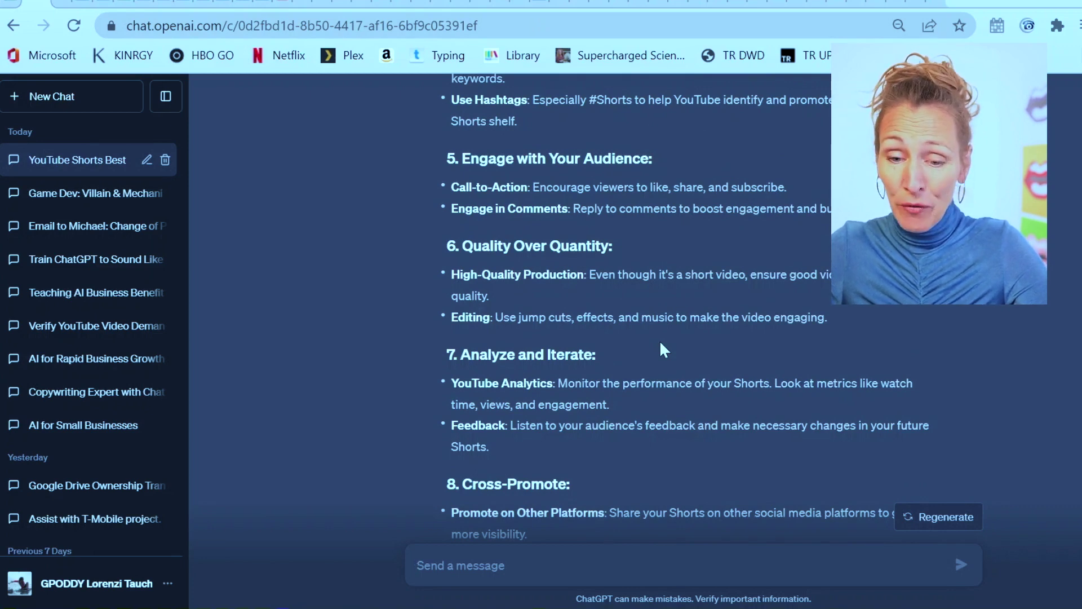
{"action": "scroll", "coordinate": [660, 343], "scroll_direction": "down", "scroll_amount": 2}
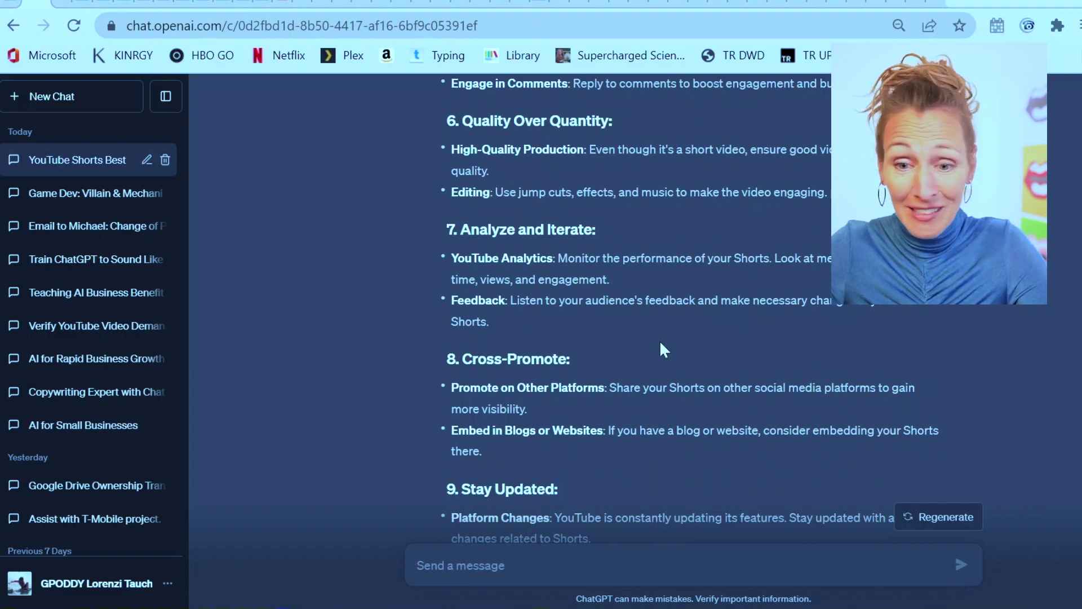
{"action": "scroll", "coordinate": [661, 345], "scroll_direction": "down", "scroll_amount": 1}
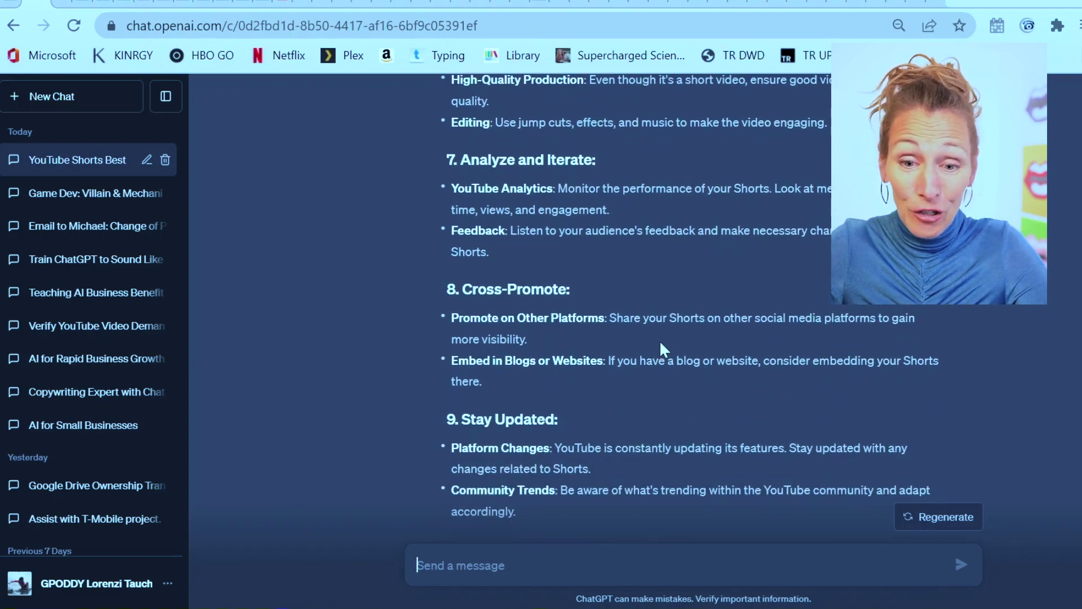
{"action": "scroll", "coordinate": [659, 340], "scroll_direction": "down", "scroll_amount": 1}
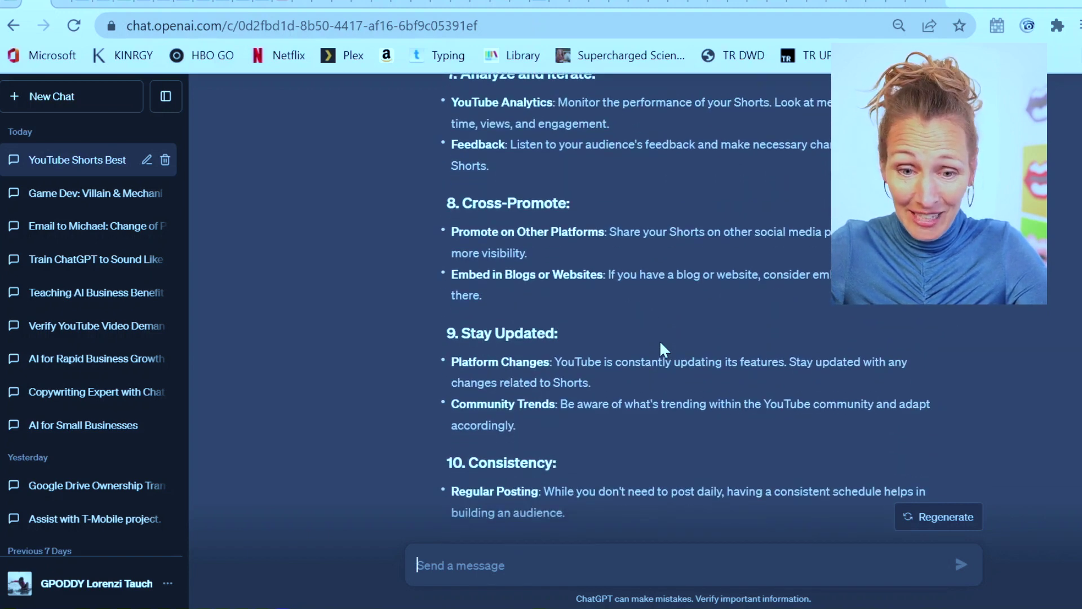
{"action": "scroll", "coordinate": [660, 340], "scroll_direction": "down", "scroll_amount": 2}
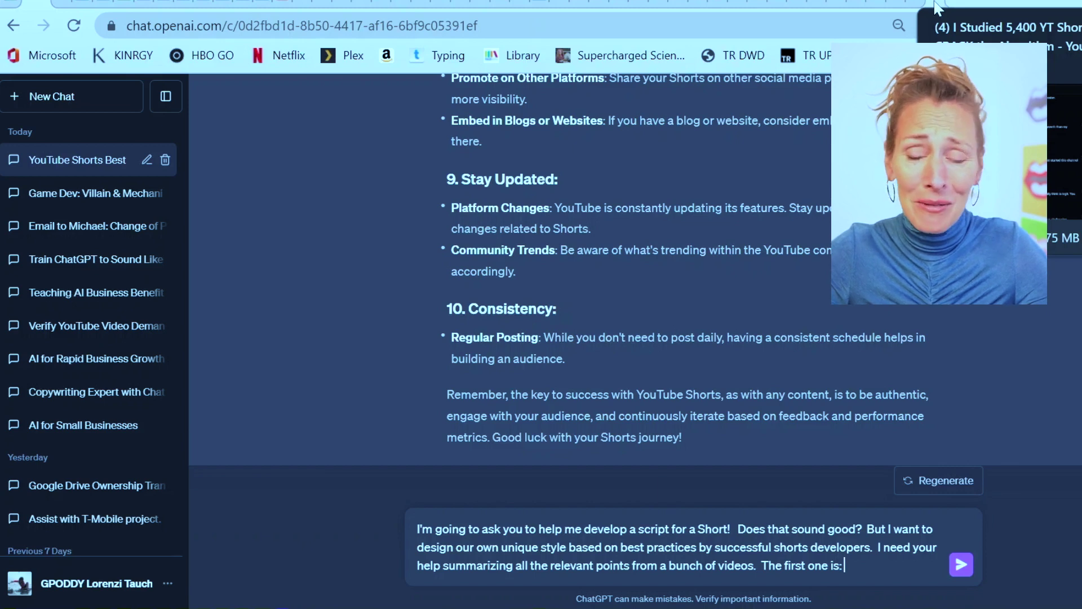
Copy the URL of 'I Studied 5,400 YT Shorts to CRACK the Algorithm' and return to ChatGPT
{"action": "left_click", "coordinate": [936, 4]}
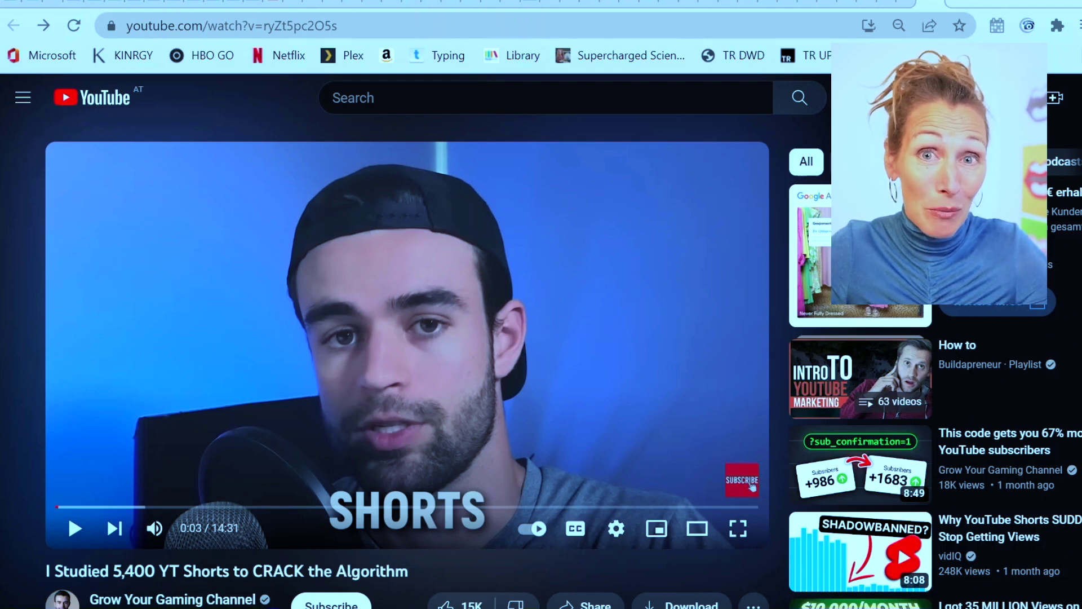
{"action": "key", "text": "ctrl+l"}
{"action": "key", "text": "ctrl+c"}
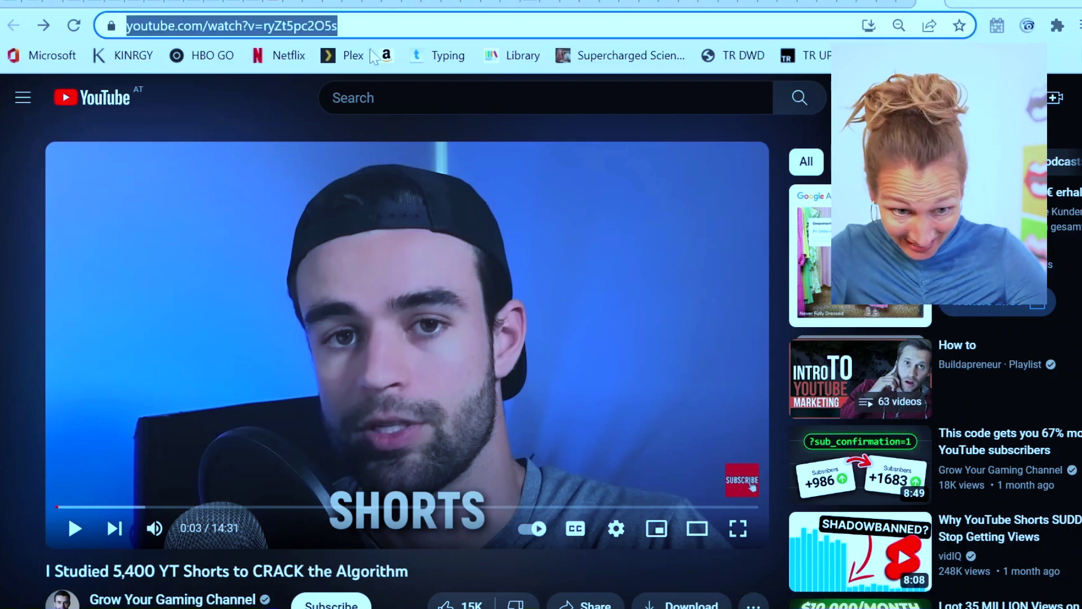
{"action": "left_click", "coordinate": [32, 4]}
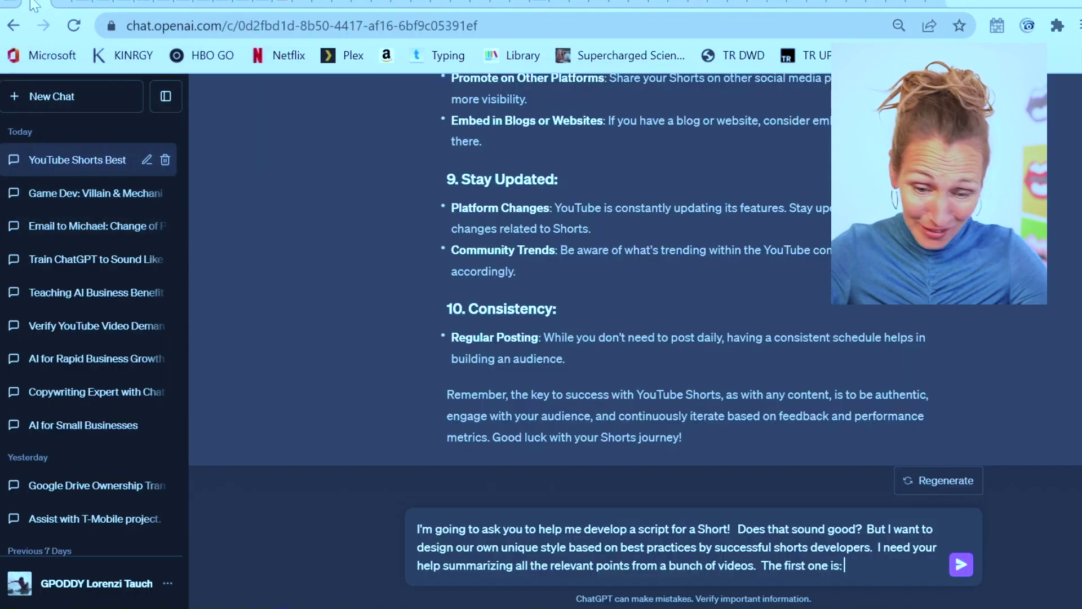
Add the first video's link on a new line of the draft and send it
{"action": "key", "text": "shift+Return"}
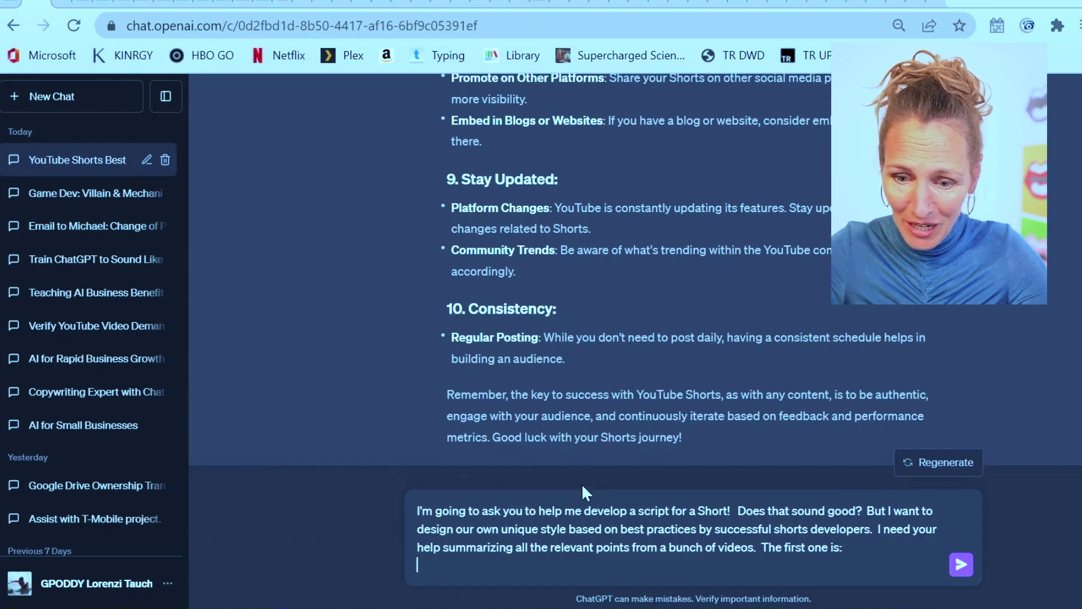
{"action": "key", "text": "ctrl+v"}
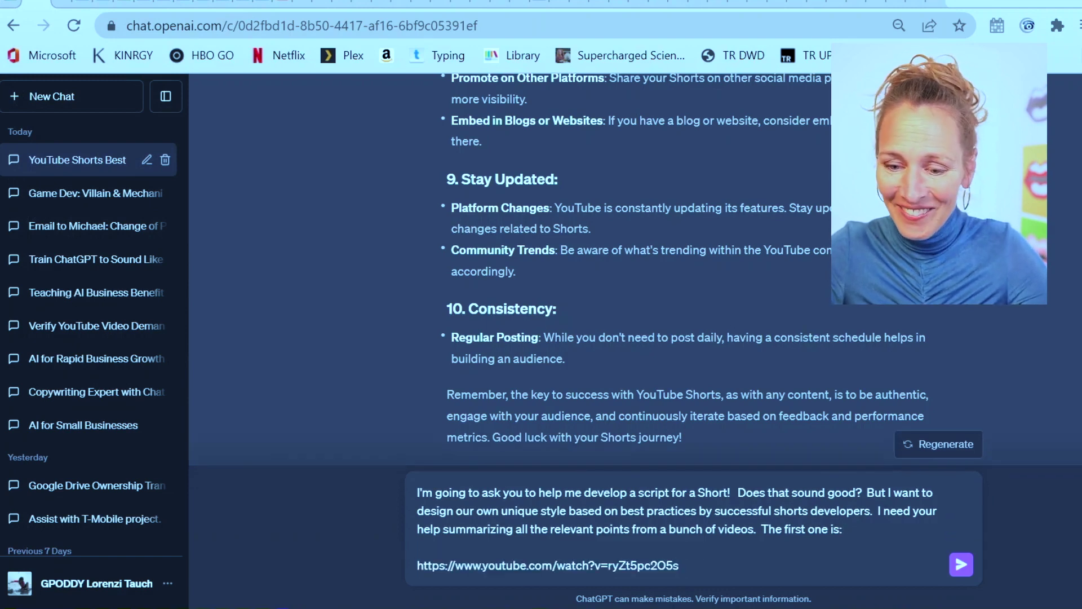
{"action": "left_click", "coordinate": [961, 565]}
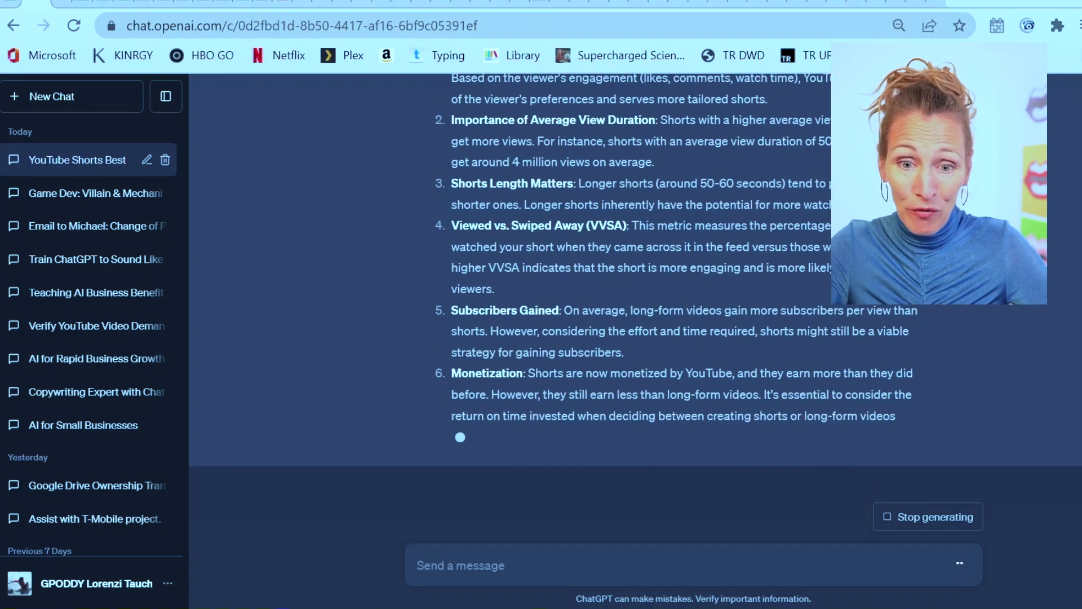
Read through the summary's seven algorithm insights, from view duration to the final recommendation
{"action": "scroll", "coordinate": [804, 322], "scroll_direction": "up", "scroll_amount": 2}
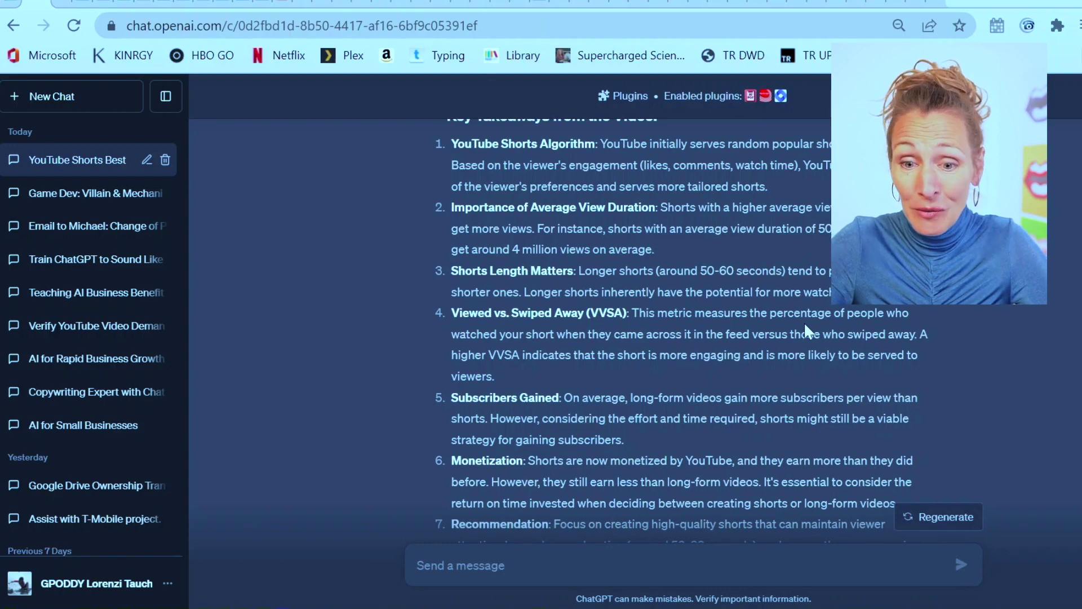
{"action": "scroll", "coordinate": [804, 322], "scroll_direction": "down", "scroll_amount": 1}
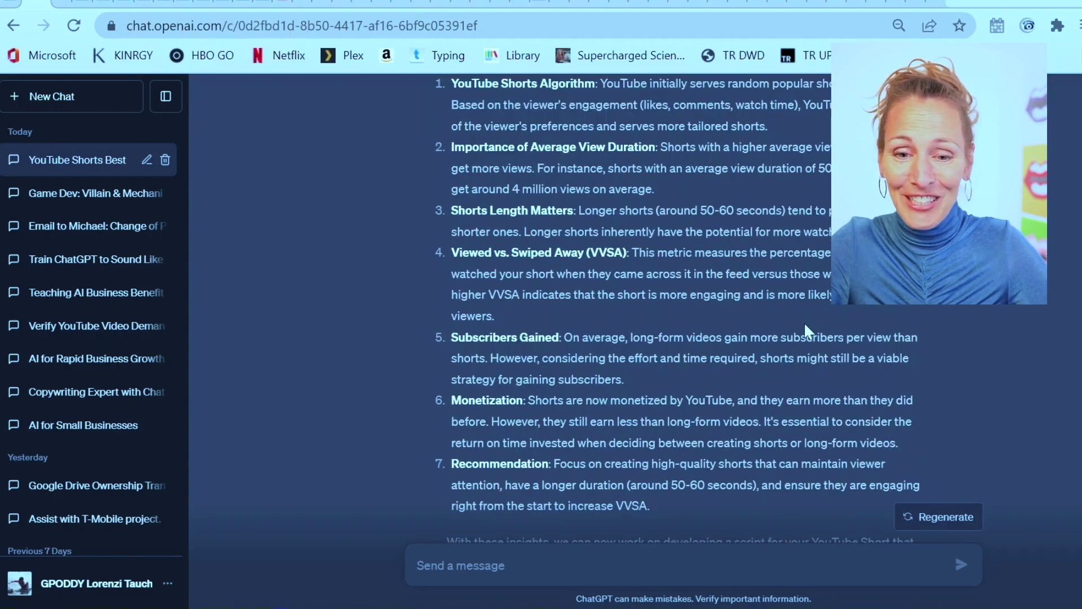
{"action": "scroll", "coordinate": [804, 324], "scroll_direction": "down", "scroll_amount": 1}
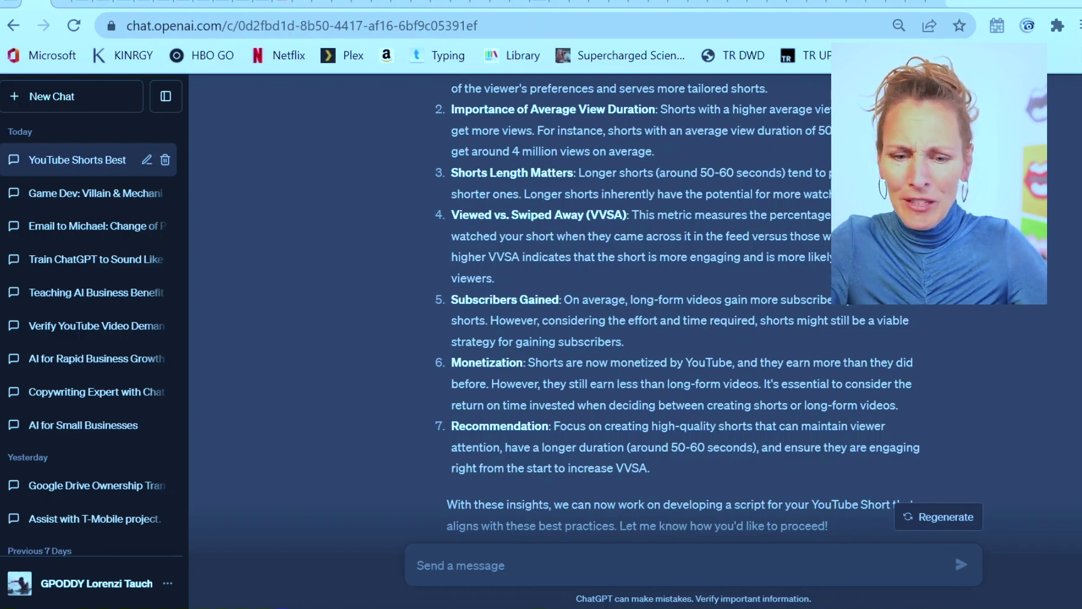
{"action": "scroll", "coordinate": [636, 304], "scroll_direction": "down", "scroll_amount": 2}
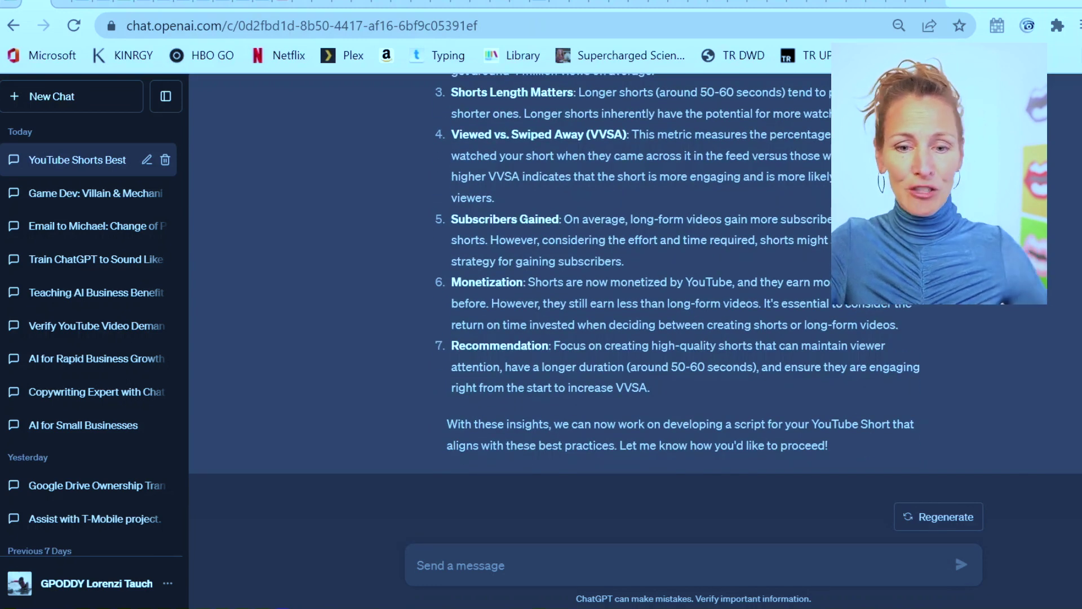
{"action": "scroll", "coordinate": [803, 322], "scroll_direction": "down", "scroll_amount": 1}
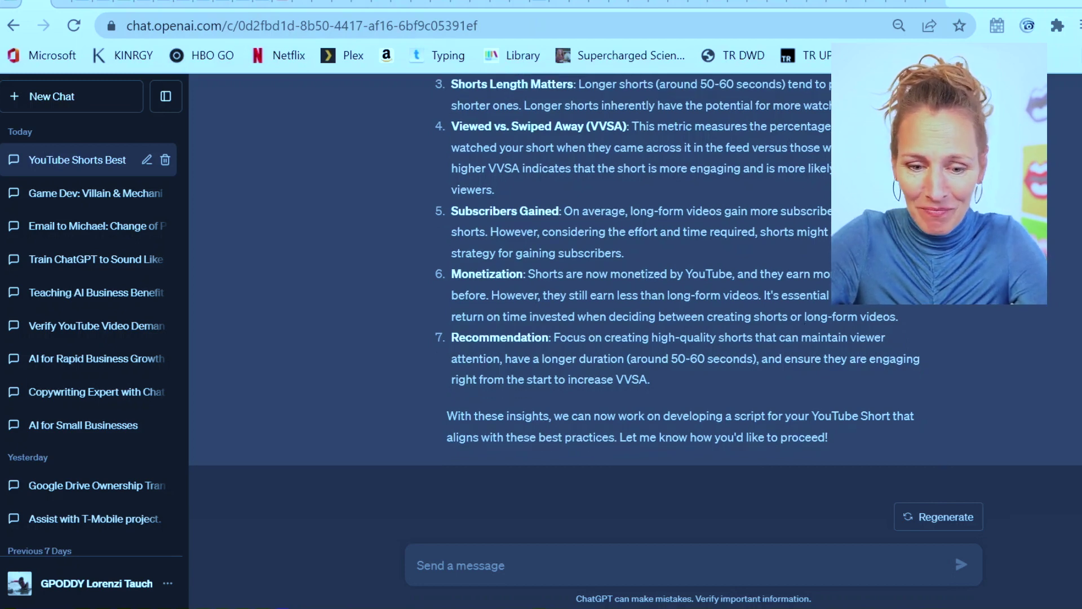
Draft a request for equally detailed summaries, with titles and durations, of two more videos
{"action": "type", "text": "That's great!  We're going to study more videos if that's ok wiht you.  Can you check oout these two and give me summaries just as detailed as the one above.  Also, can you tell me the video title and duration at the top of each summary?"}
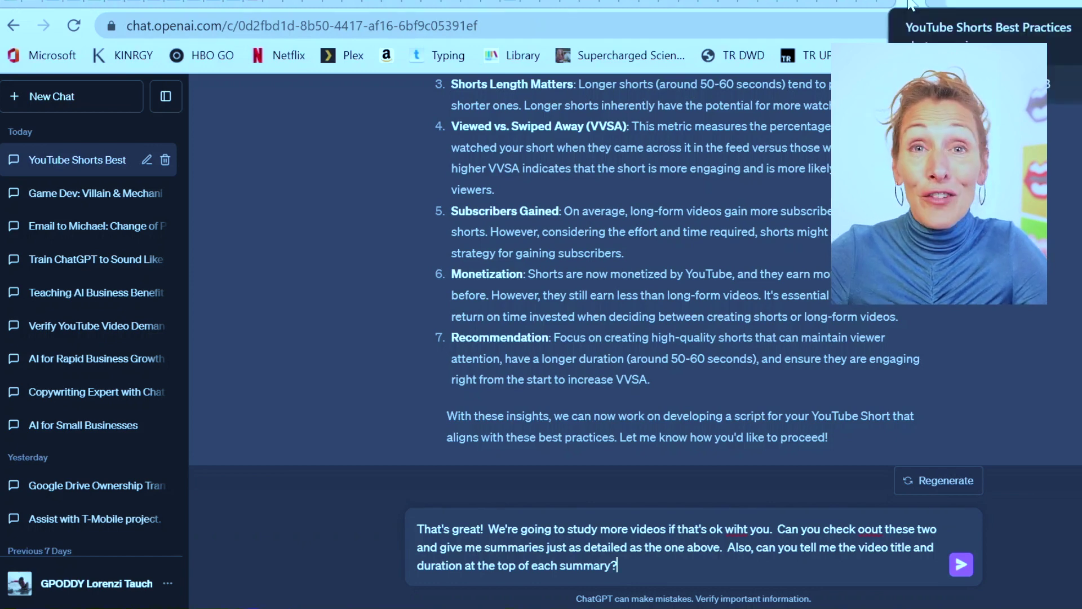
{"action": "left_click", "coordinate": [888, 7]}
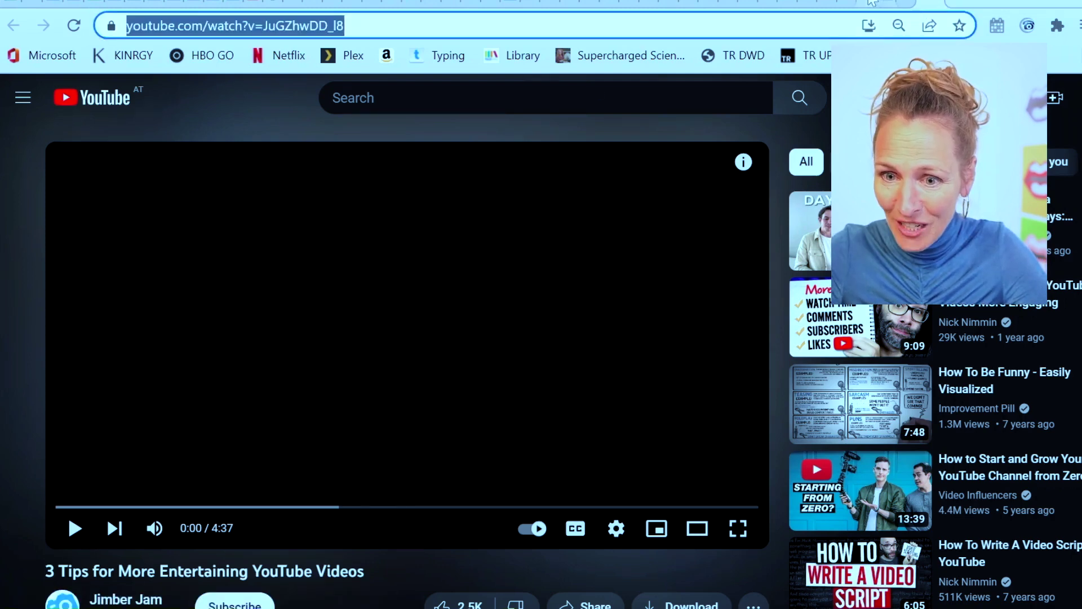
Copy the Monetize YouTube Shorts video's address and bring it back to the ChatGPT draft
{"action": "left_click", "coordinate": [868, 5]}
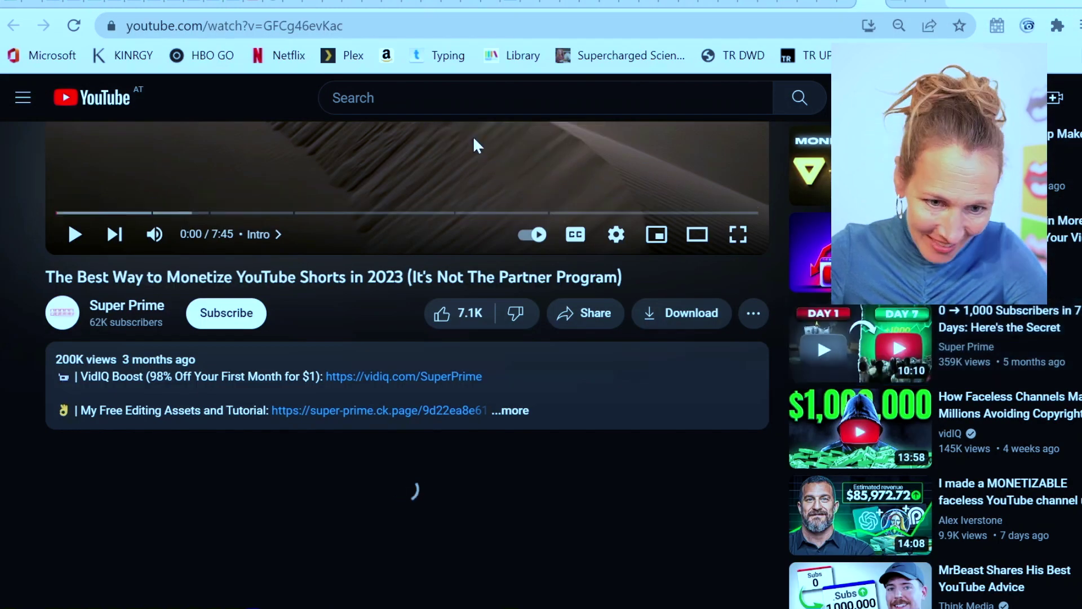
{"action": "left_click_drag", "start_coordinate": [343, 25], "coordinate": [79, 33]}
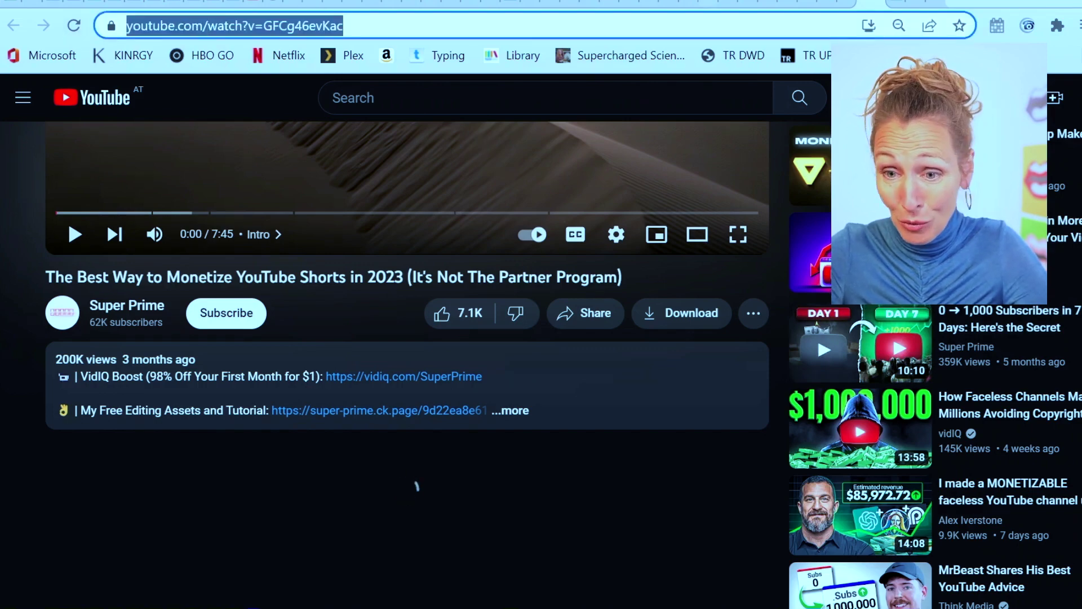
{"action": "left_click", "coordinate": [899, 8]}
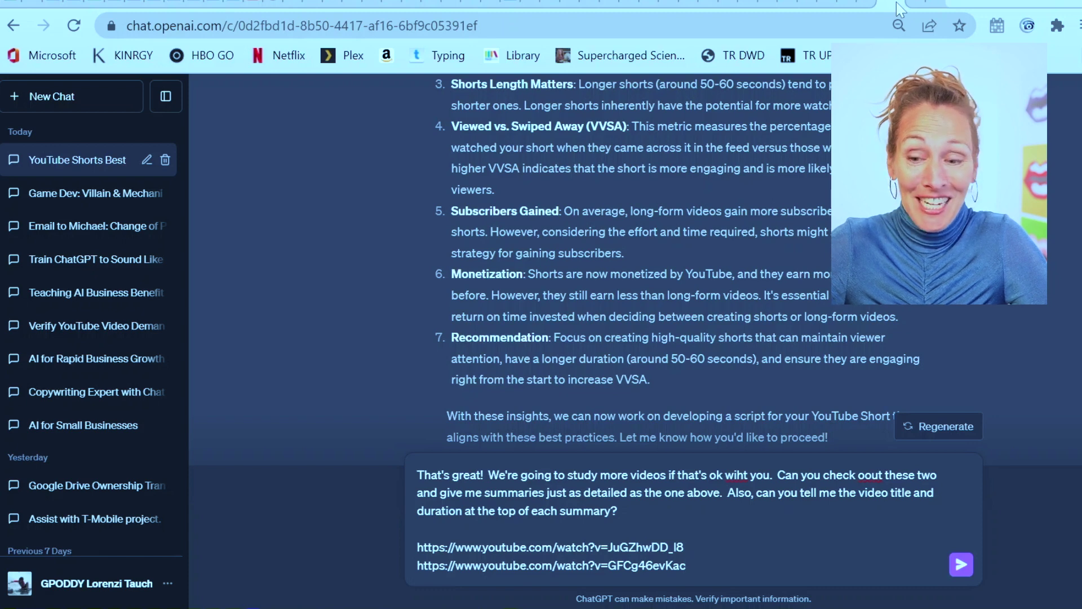
Send the request with the 3 Tips and Monetize YouTube Shorts video links
{"action": "key", "text": "Return"}
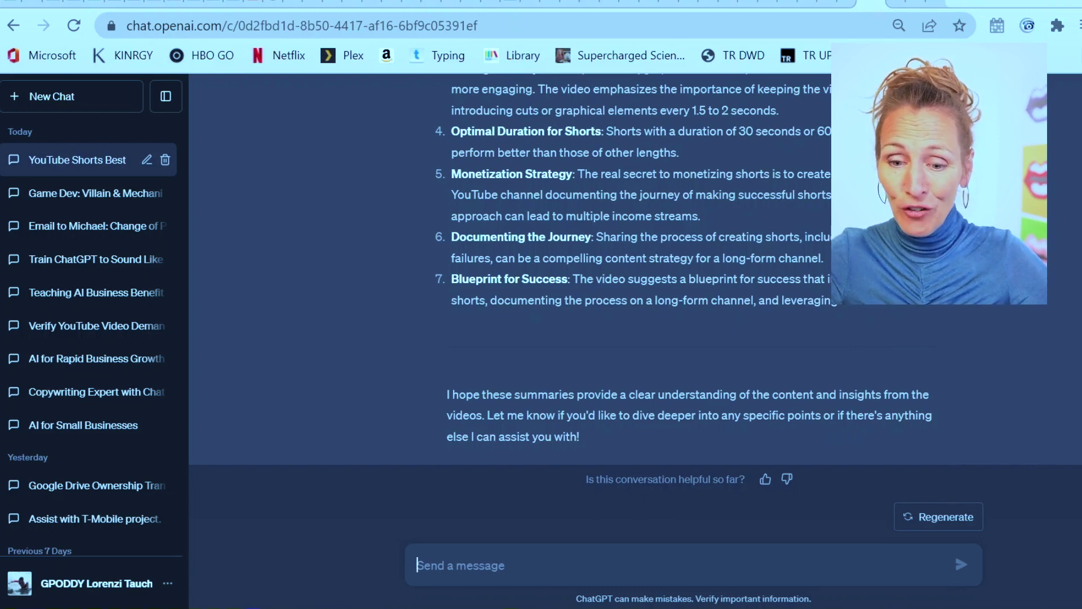
{"action": "scroll", "coordinate": [818, 228], "scroll_direction": "up", "scroll_amount": 10}
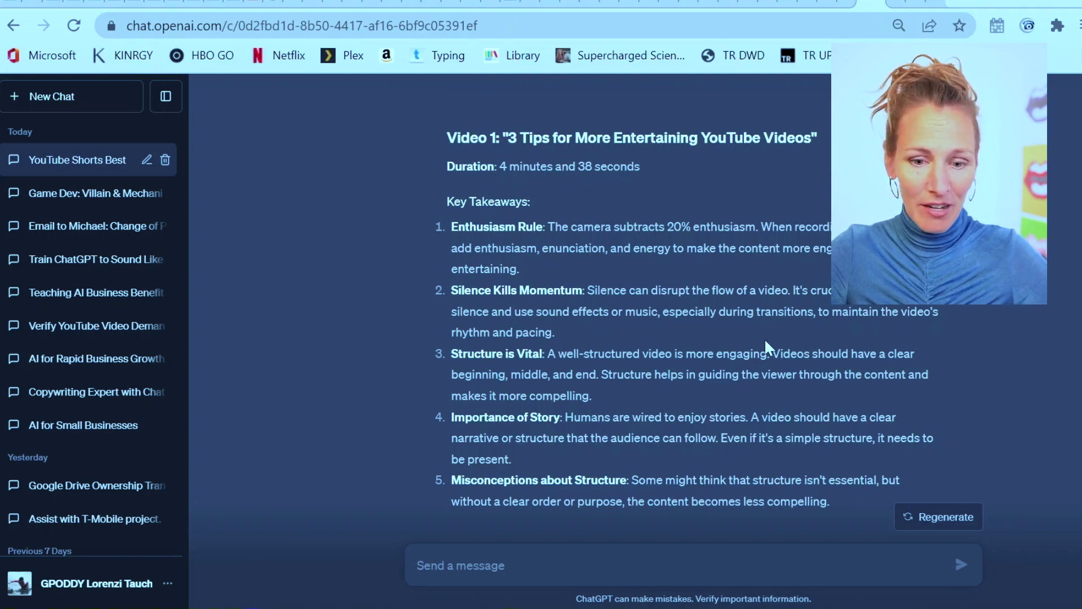
{"action": "scroll", "coordinate": [765, 342], "scroll_direction": "down", "scroll_amount": 3}
{"action": "scroll", "coordinate": [765, 342], "scroll_direction": "up", "scroll_amount": 5}
{"action": "scroll", "coordinate": [764, 338], "scroll_direction": "down", "scroll_amount": 1}
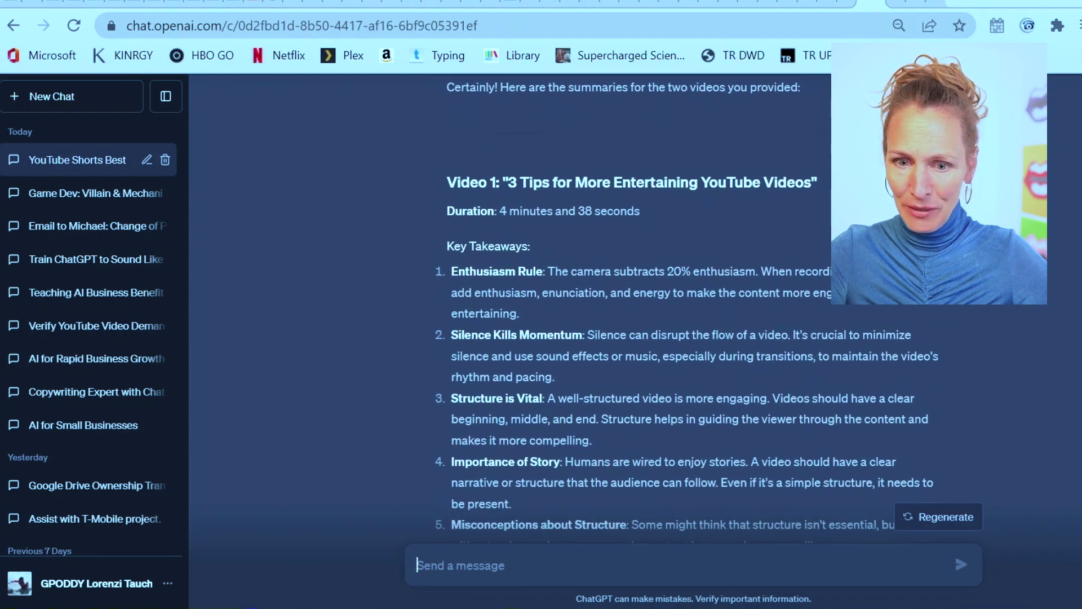
{"action": "scroll", "coordinate": [677, 323], "scroll_direction": "down", "scroll_amount": 1}
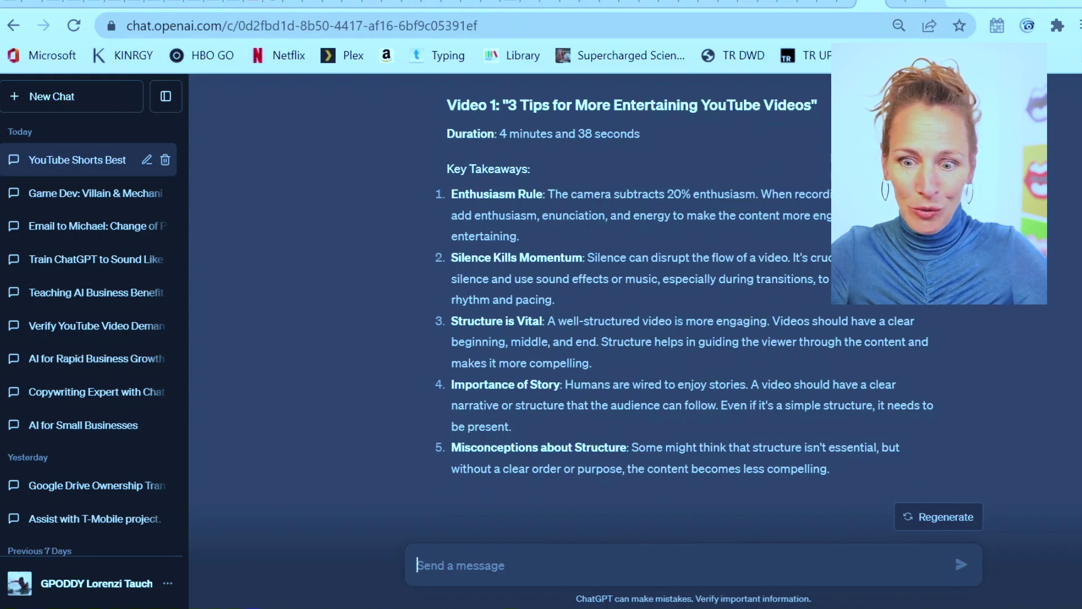
{"action": "scroll", "coordinate": [756, 344], "scroll_direction": "down", "scroll_amount": 1}
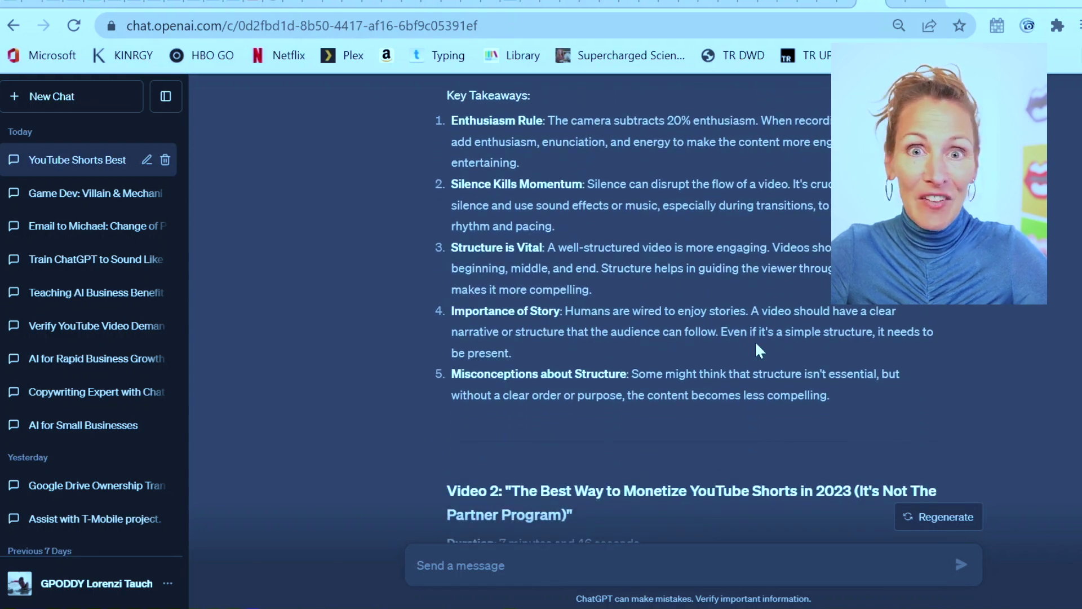
{"action": "scroll", "coordinate": [755, 350], "scroll_direction": "down", "scroll_amount": 10}
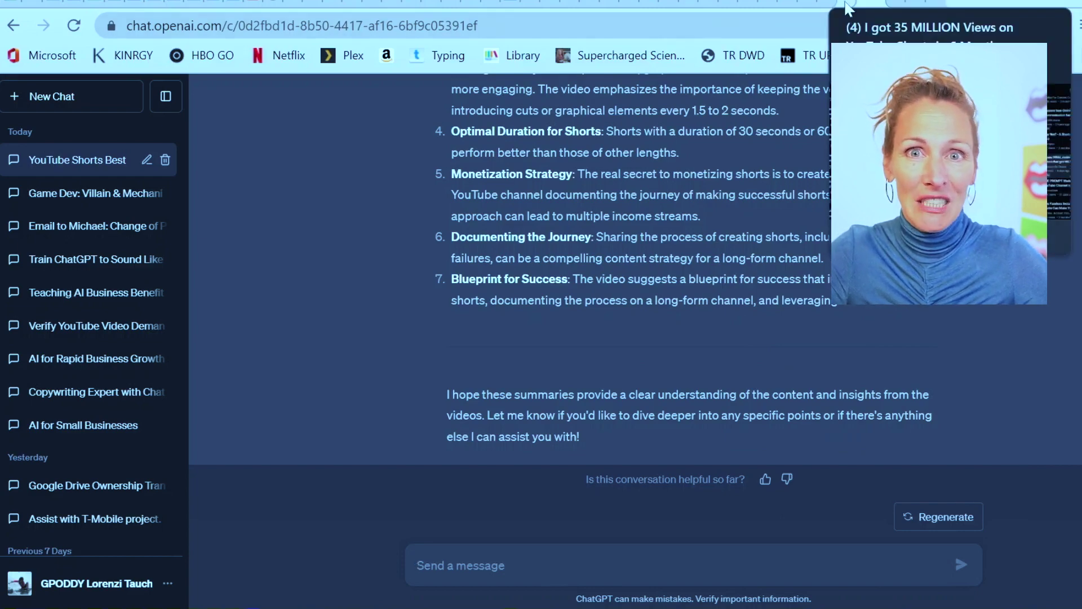
Grab the addresses of the '35 MILLION Views' and 'Why YouTube Shorts SUDDENLY Stop Getting Views' videos
{"action": "left_click", "coordinate": [848, 9]}
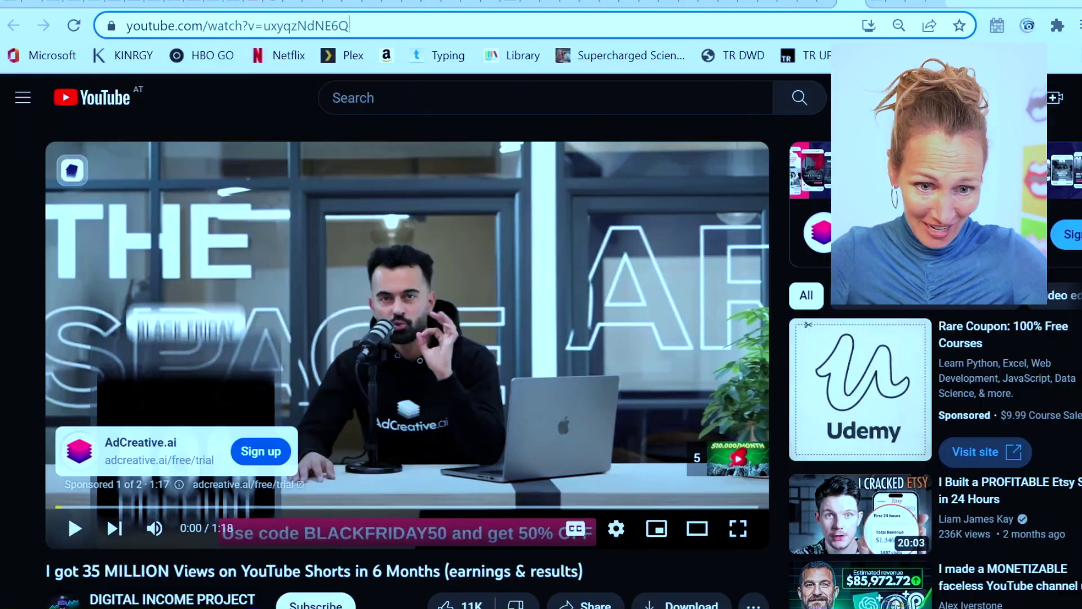
{"action": "left_click_drag", "start_coordinate": [350, 25], "coordinate": [120, 24]}
{"action": "left_click", "coordinate": [879, 5]}
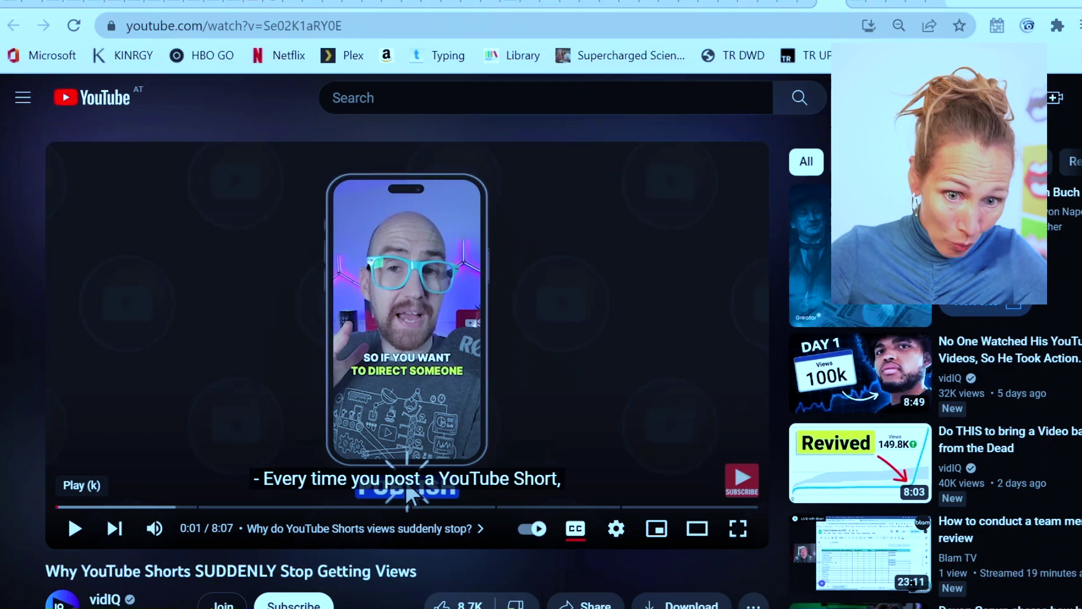
{"action": "key", "text": "ctrl+l"}
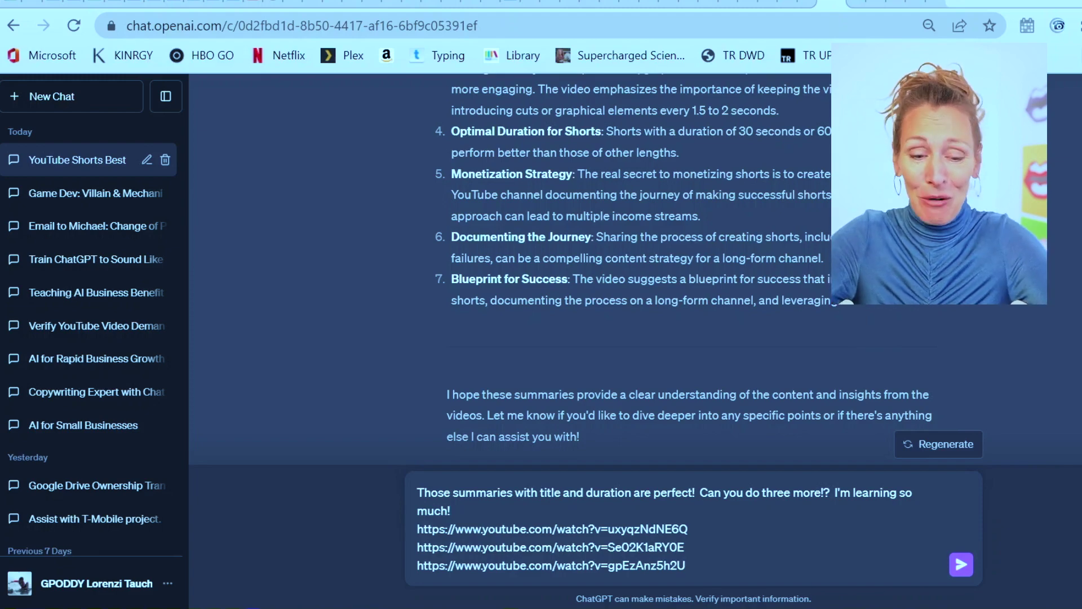
Send the three-link request and review the summaries, ending with 'YouTube Shorts: 7 Tips to Grow Faster!' (8:53)
{"action": "key", "text": "Return"}
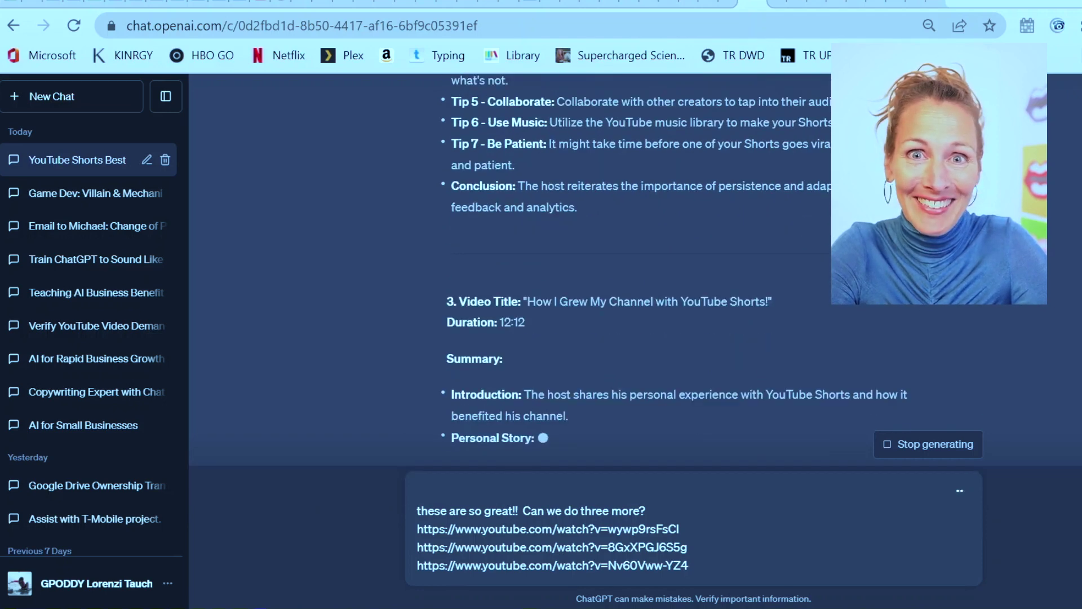
{"action": "scroll", "coordinate": [676, 282], "scroll_direction": "up", "scroll_amount": 10}
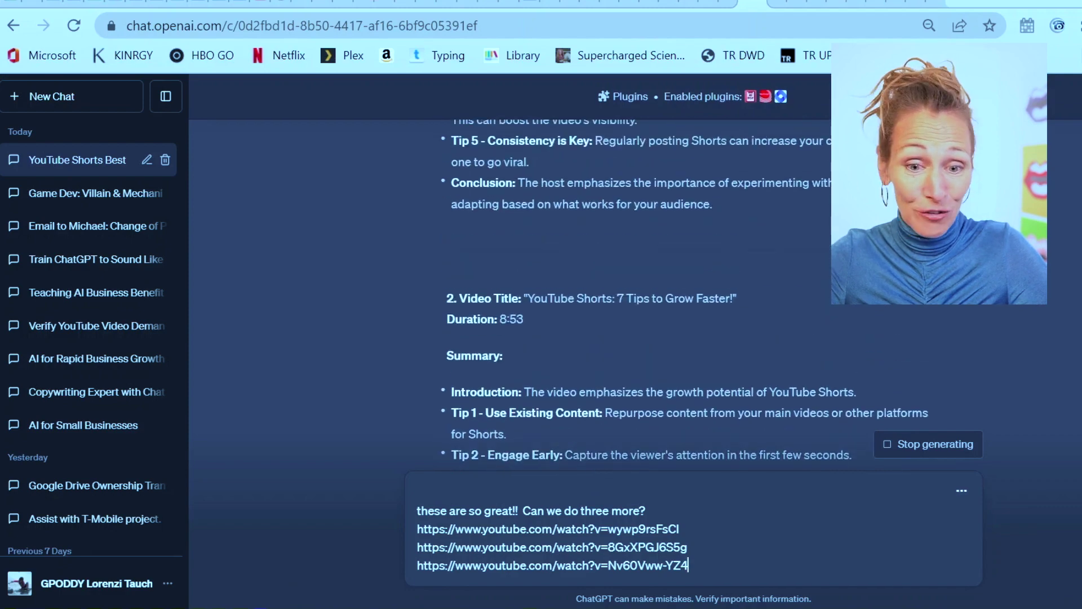
{"action": "scroll", "coordinate": [676, 293], "scroll_direction": "up", "scroll_amount": 4}
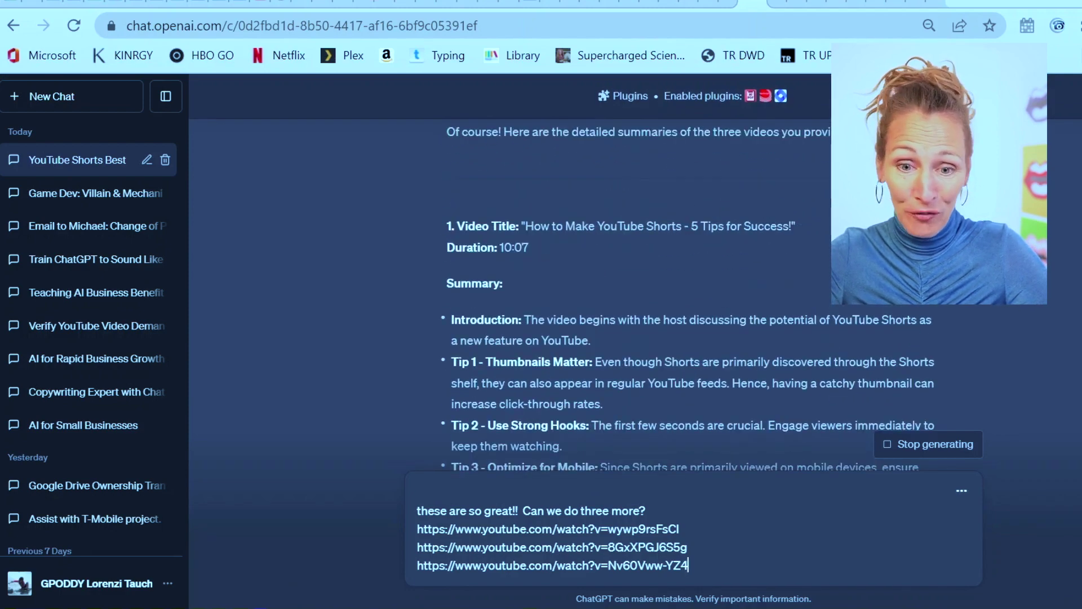
{"action": "scroll", "coordinate": [676, 282], "scroll_direction": "down", "scroll_amount": 2}
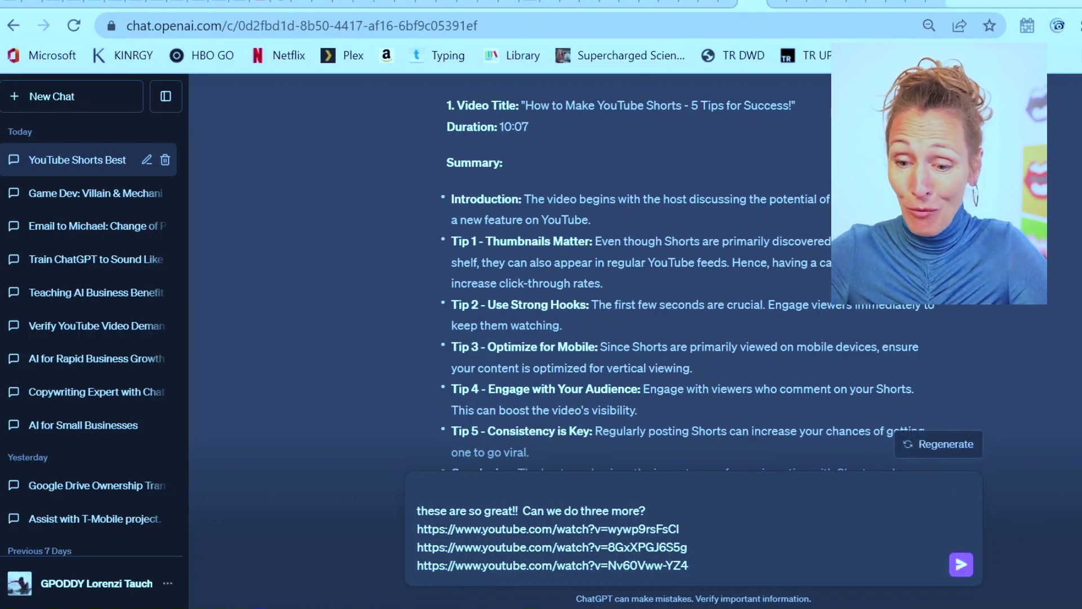
Send the request asking VoxScript to summarise the latest three videos
{"action": "left_click", "coordinate": [962, 565]}
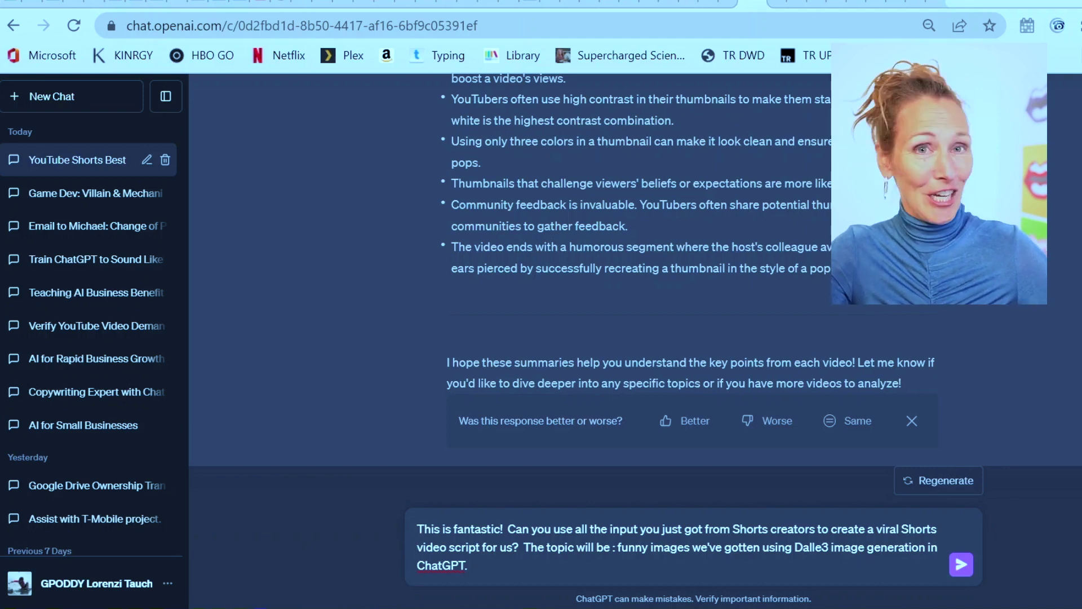
Submit the DALL-E 3 Shorts script prompt and review the generated script from opening to closing
{"action": "key", "text": "Return"}
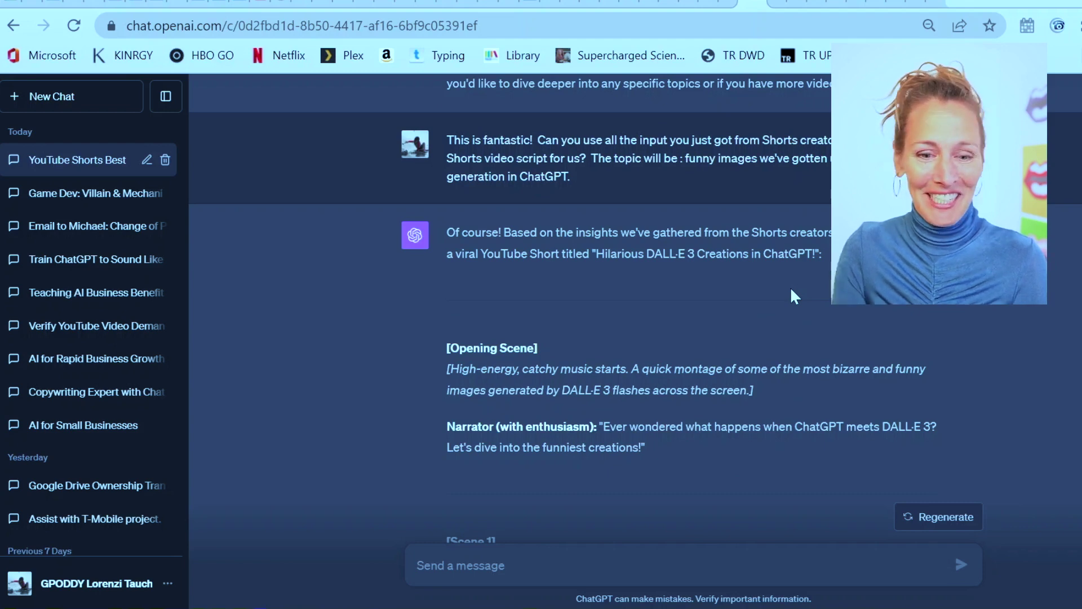
{"action": "scroll", "coordinate": [790, 286], "scroll_direction": "down", "scroll_amount": 2}
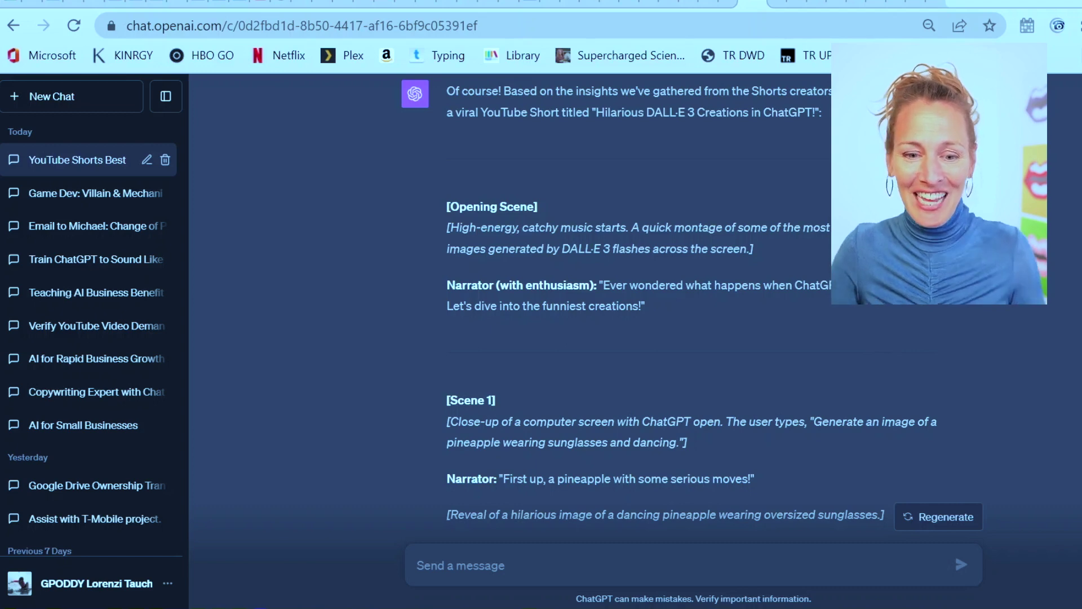
{"action": "scroll", "coordinate": [669, 304], "scroll_direction": "down", "scroll_amount": 2}
{"action": "scroll", "coordinate": [668, 305], "scroll_direction": "down", "scroll_amount": 1}
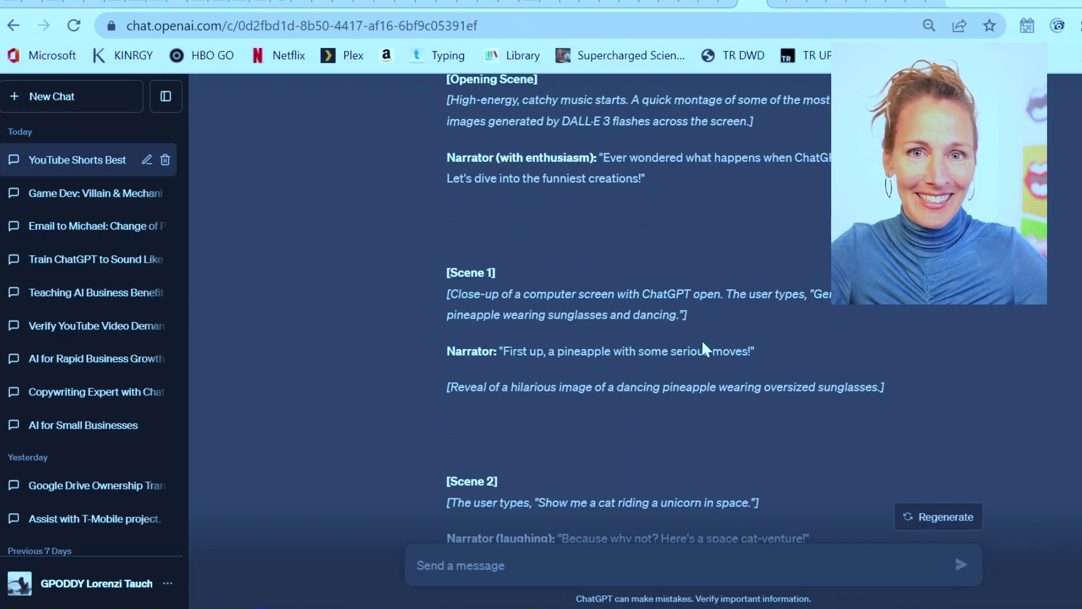
{"action": "scroll", "coordinate": [702, 343], "scroll_direction": "down", "scroll_amount": 3}
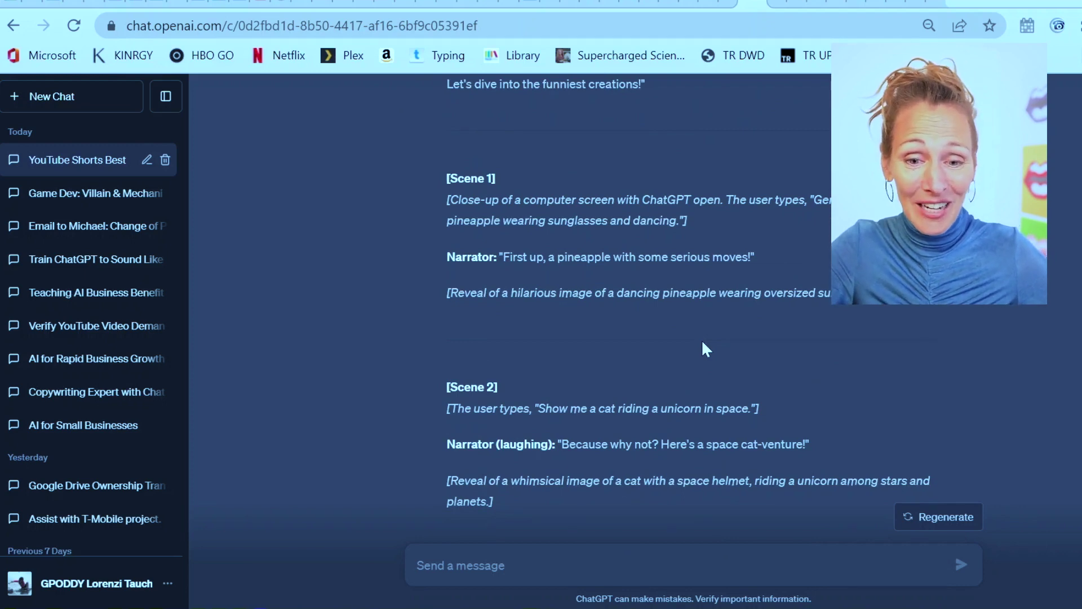
{"action": "scroll", "coordinate": [702, 343], "scroll_direction": "down", "scroll_amount": 2}
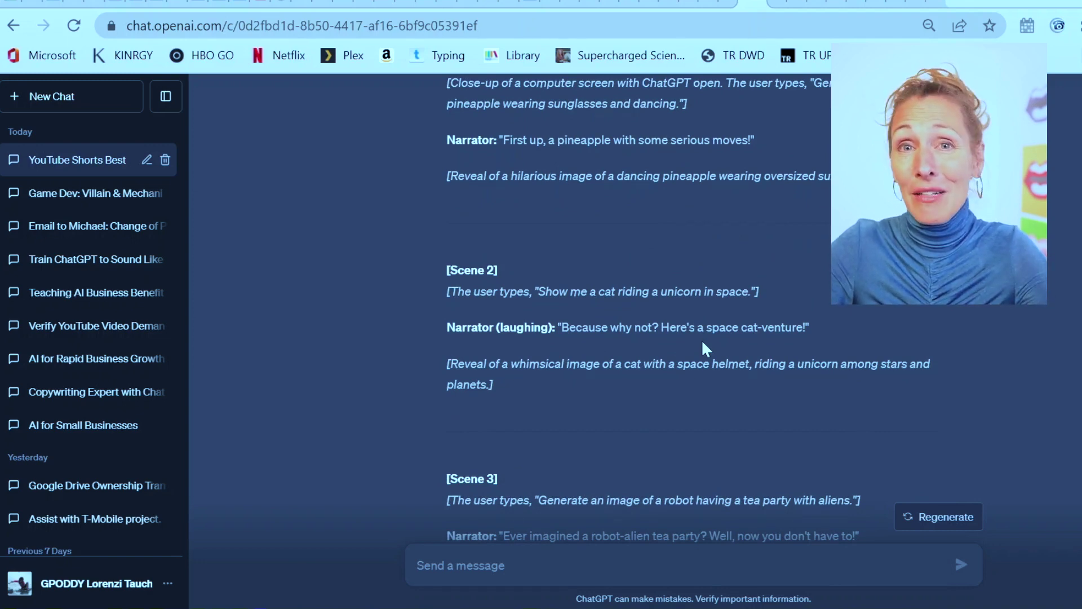
{"action": "scroll", "coordinate": [701, 339], "scroll_direction": "down", "scroll_amount": 3}
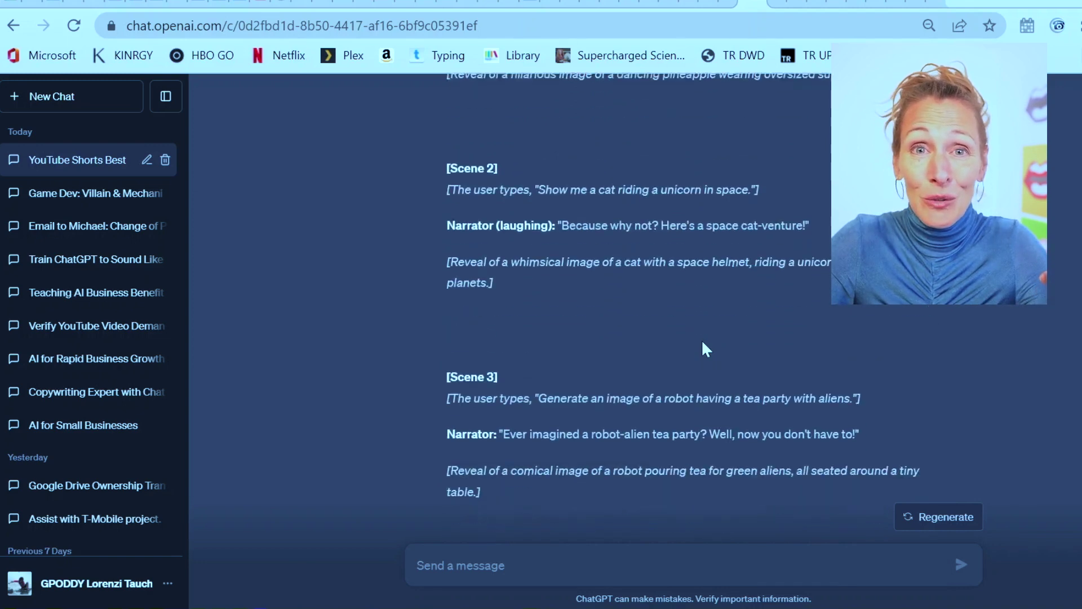
{"action": "scroll", "coordinate": [702, 342], "scroll_direction": "down", "scroll_amount": 3}
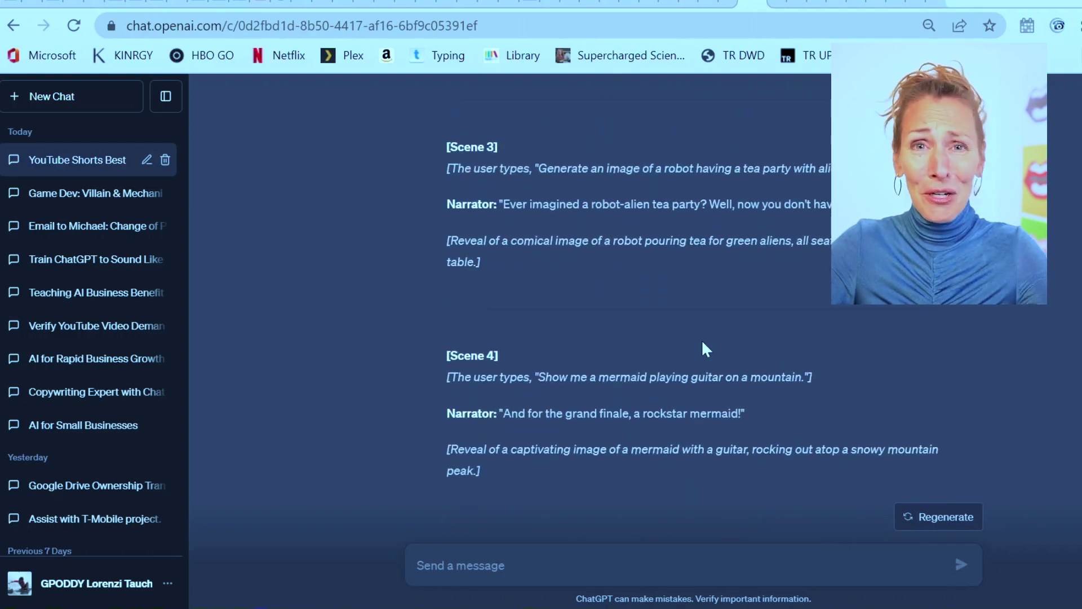
{"action": "scroll", "coordinate": [701, 339], "scroll_direction": "down", "scroll_amount": 8}
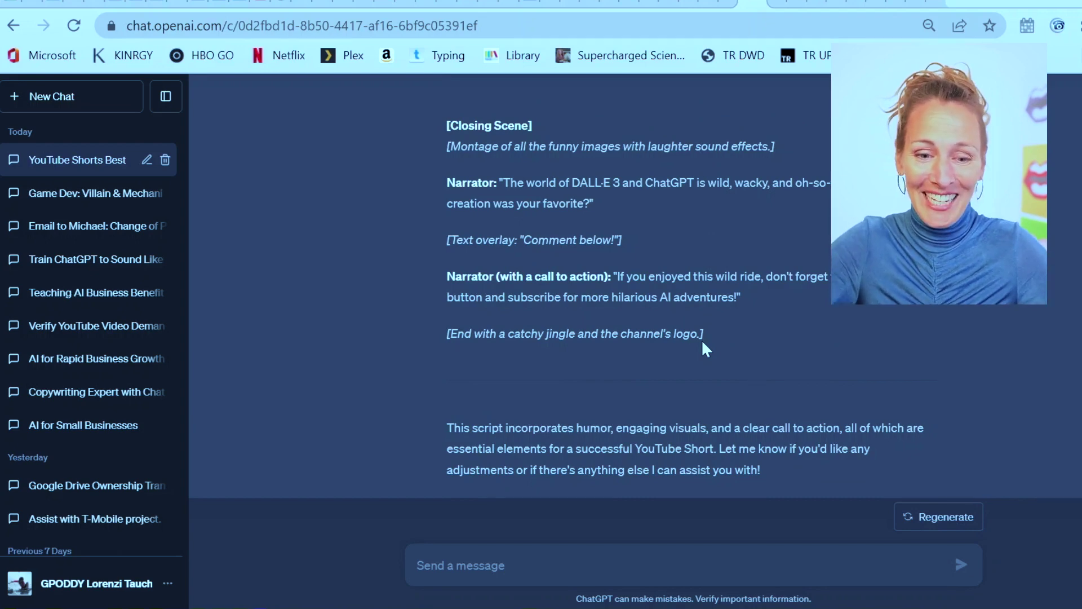
{"action": "scroll", "coordinate": [696, 382], "scroll_direction": "down", "scroll_amount": 1}
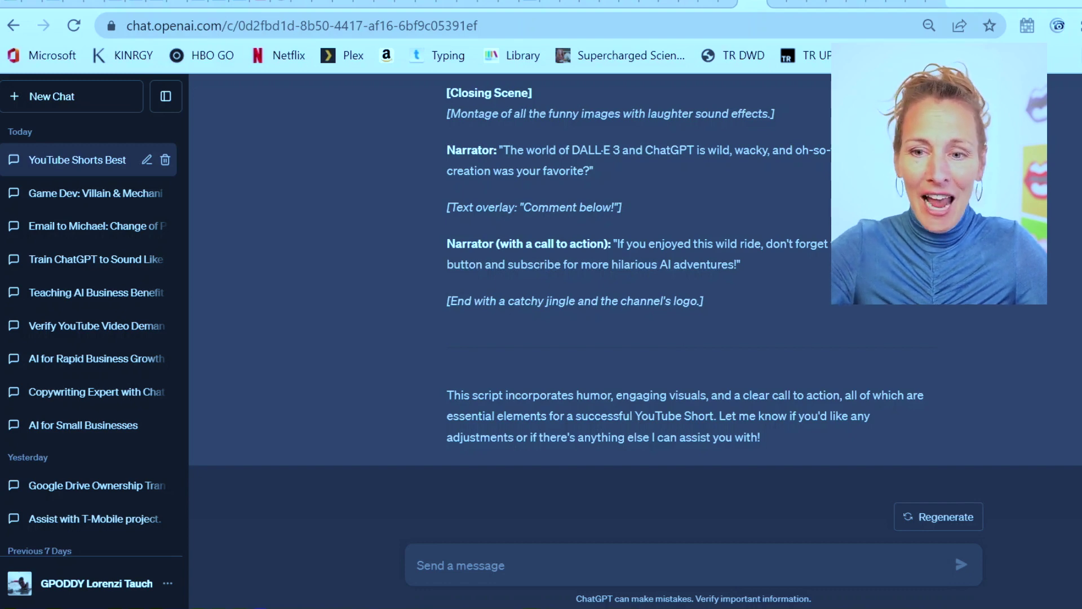
{"action": "scroll", "coordinate": [636, 307], "scroll_direction": "up", "scroll_amount": 5}
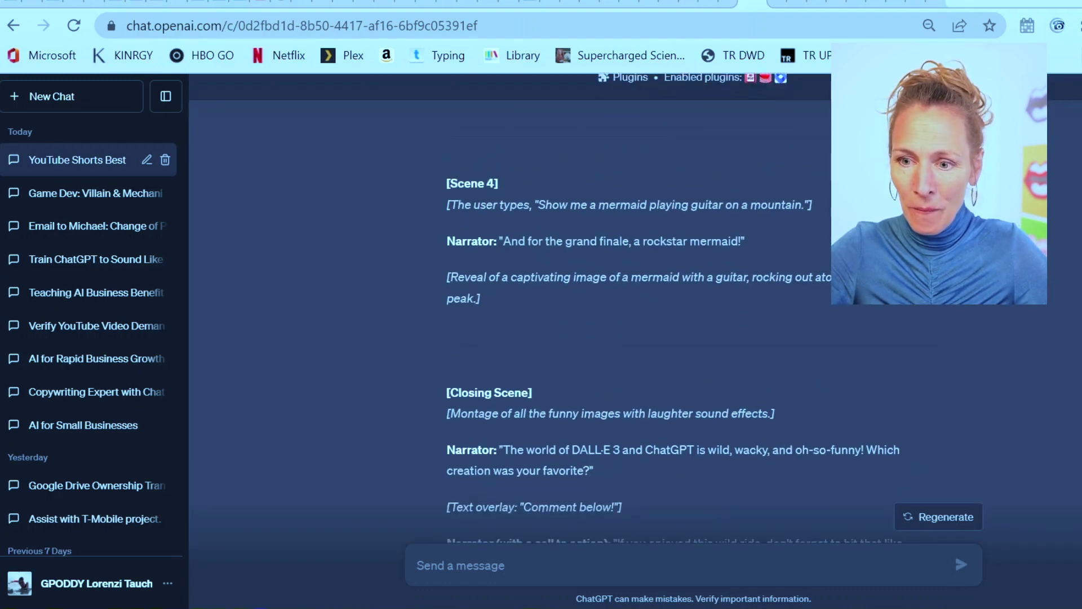
{"action": "scroll", "coordinate": [635, 308], "scroll_direction": "up", "scroll_amount": 3}
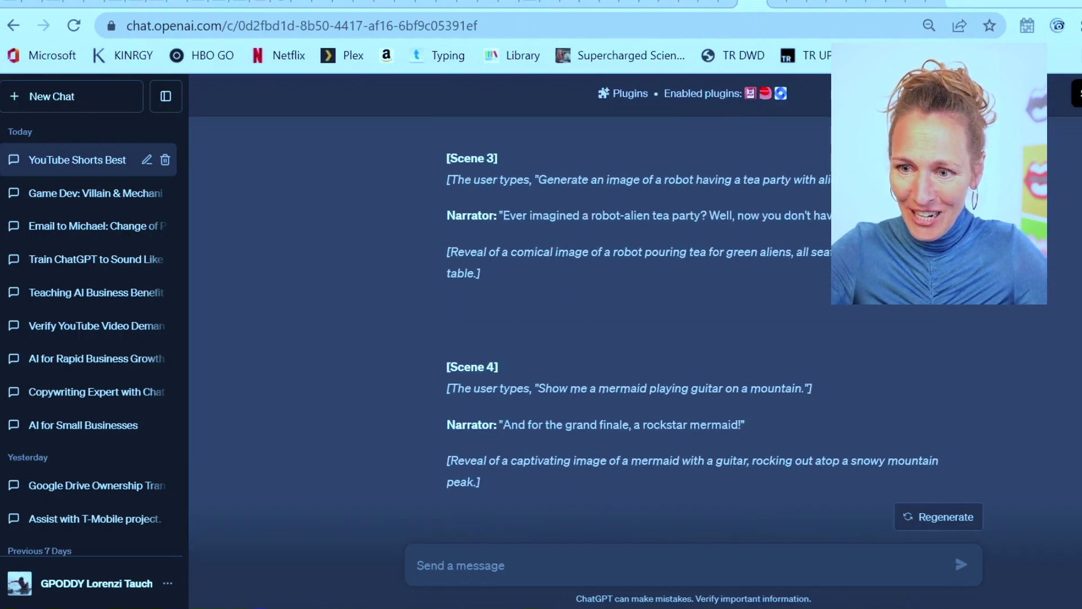
Create and copy a share link for the 'YouTube Shorts Best Practices' conversation
{"action": "left_click", "coordinate": [1074, 93]}
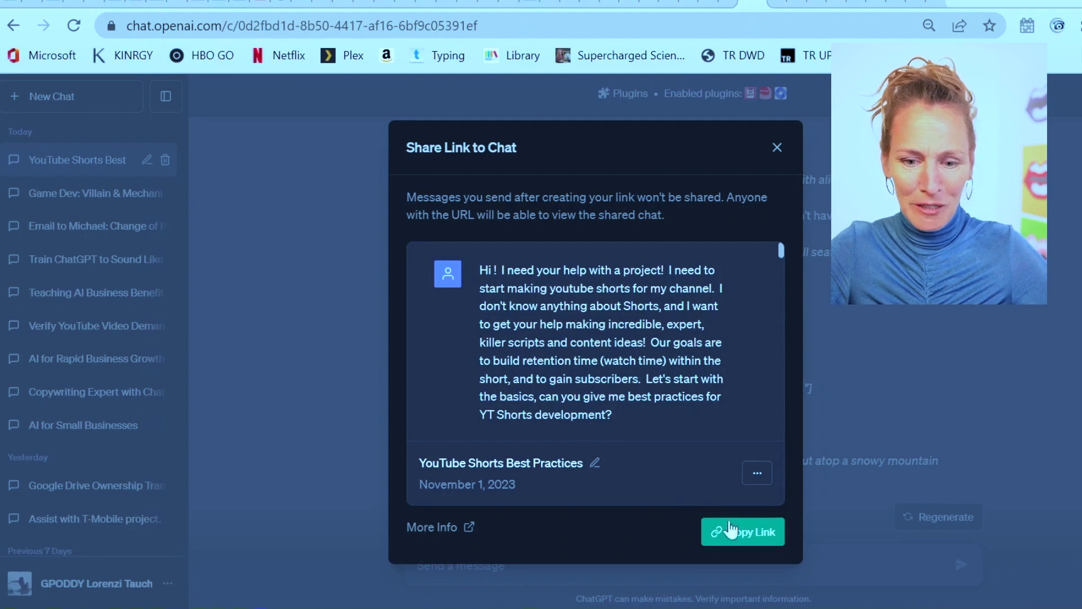
{"action": "left_click", "coordinate": [747, 538]}
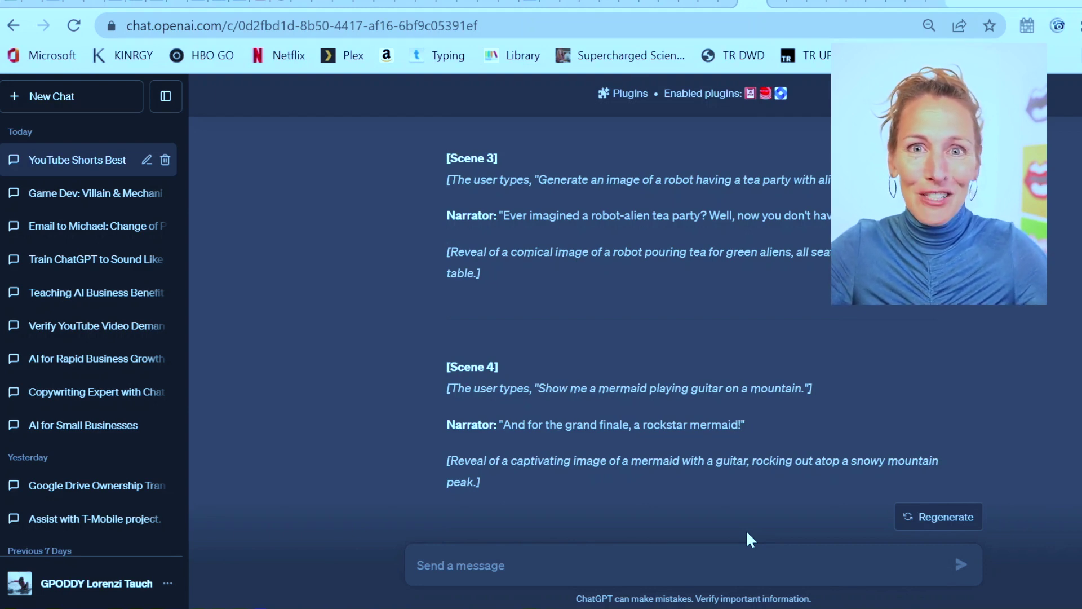
{"action": "scroll", "coordinate": [733, 175], "scroll_direction": "down", "scroll_amount": 2}
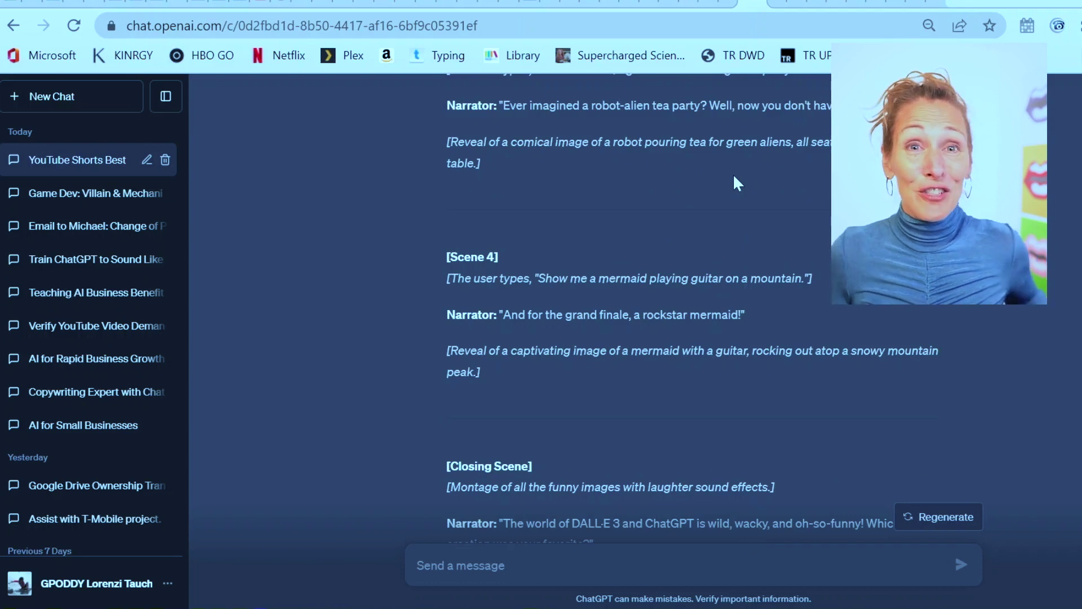